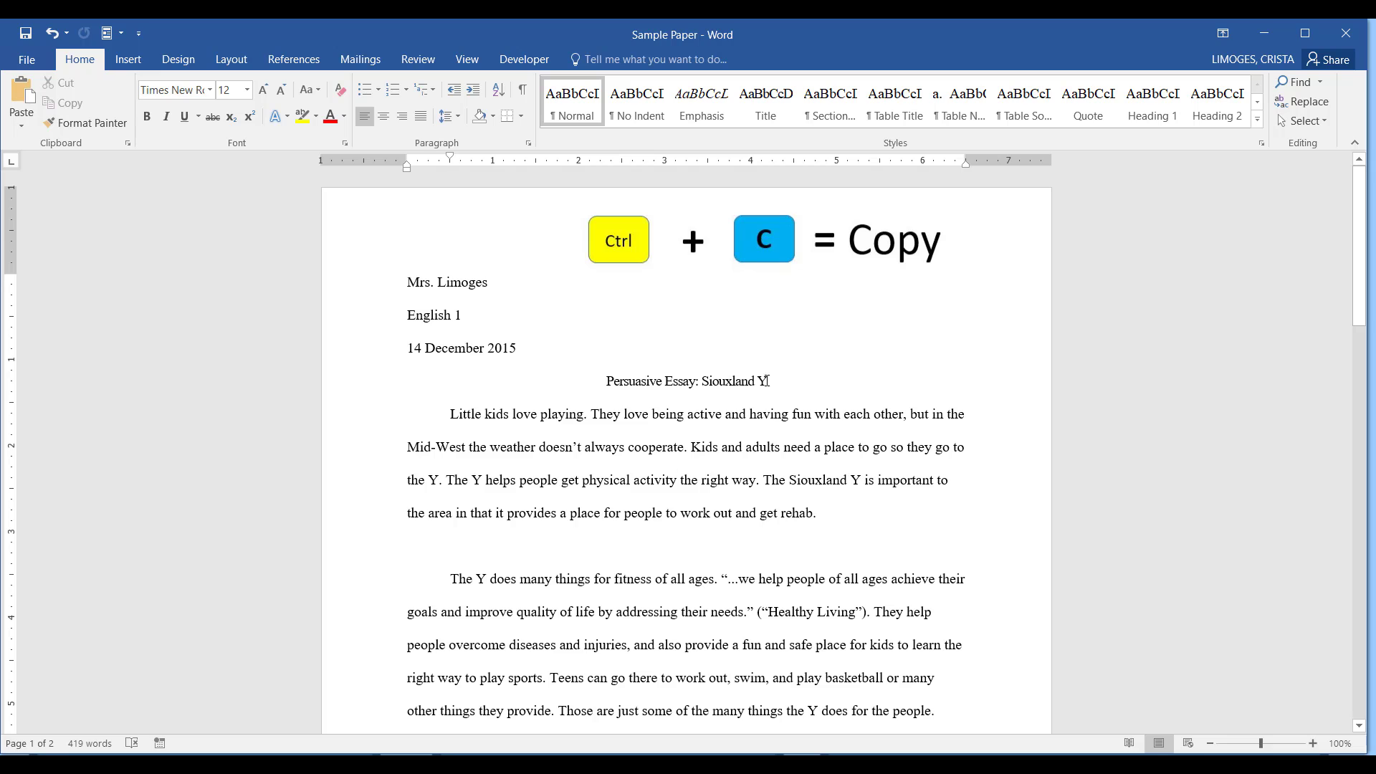
Copy the essay title "Persuasive Essay: Siouxland Y" and paste the copy at the end of the title line
left_click_drag(774, 382, 634, 380)
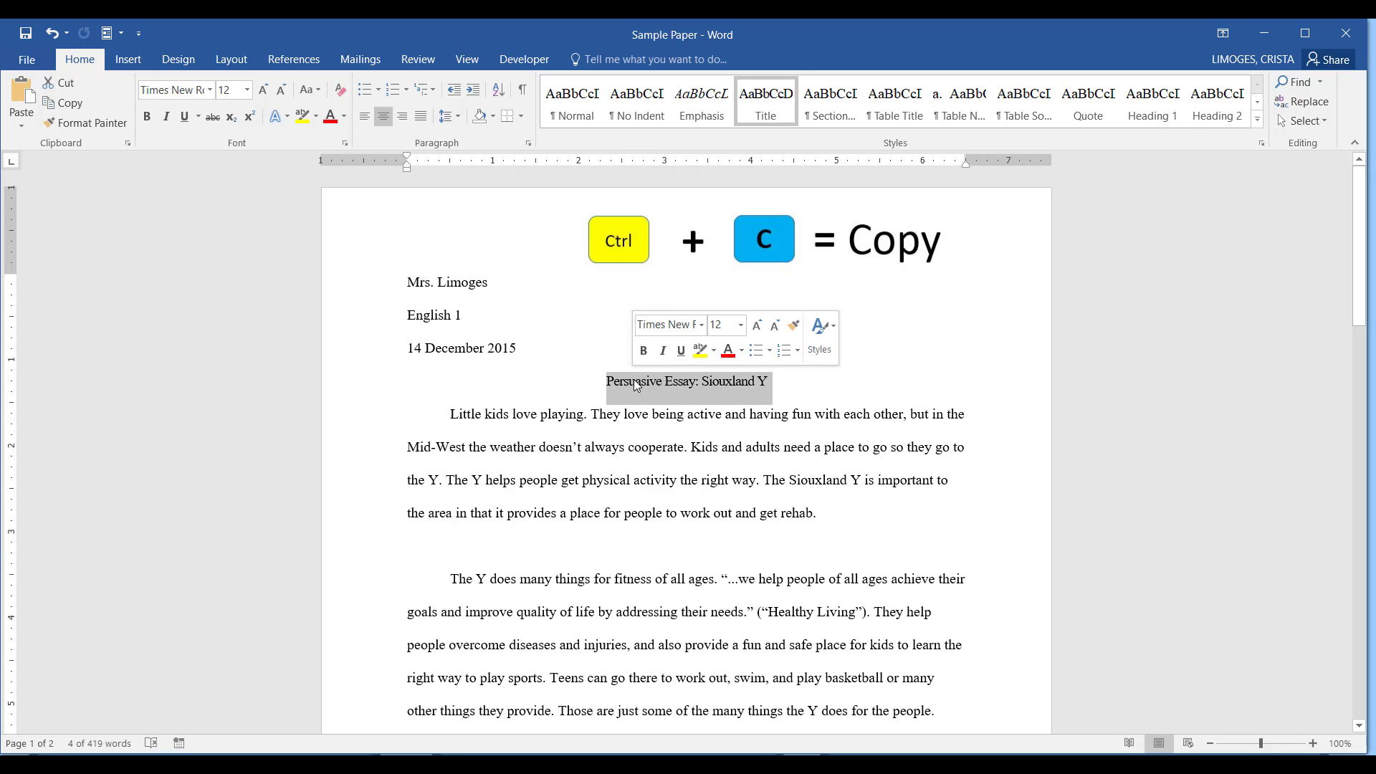
right_click(635, 380)
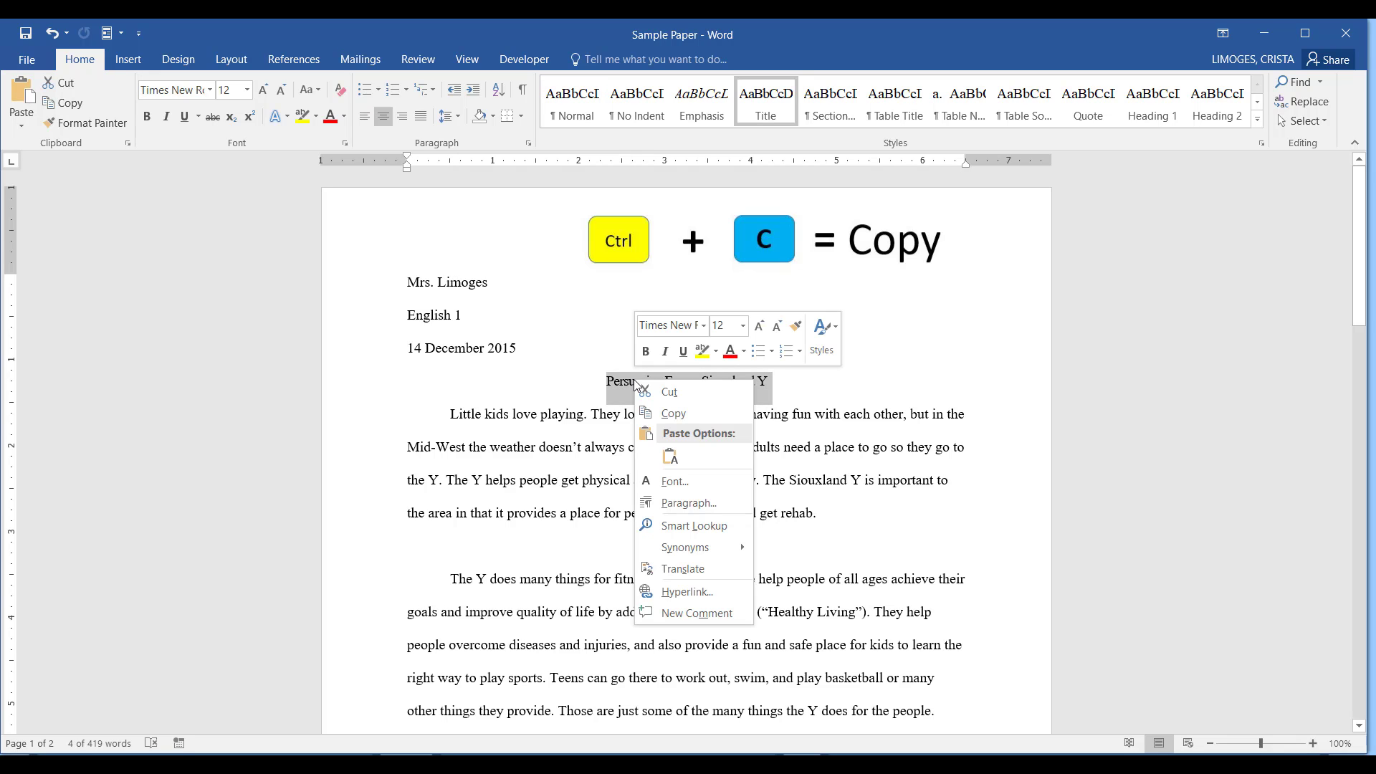
left_click(664, 414)
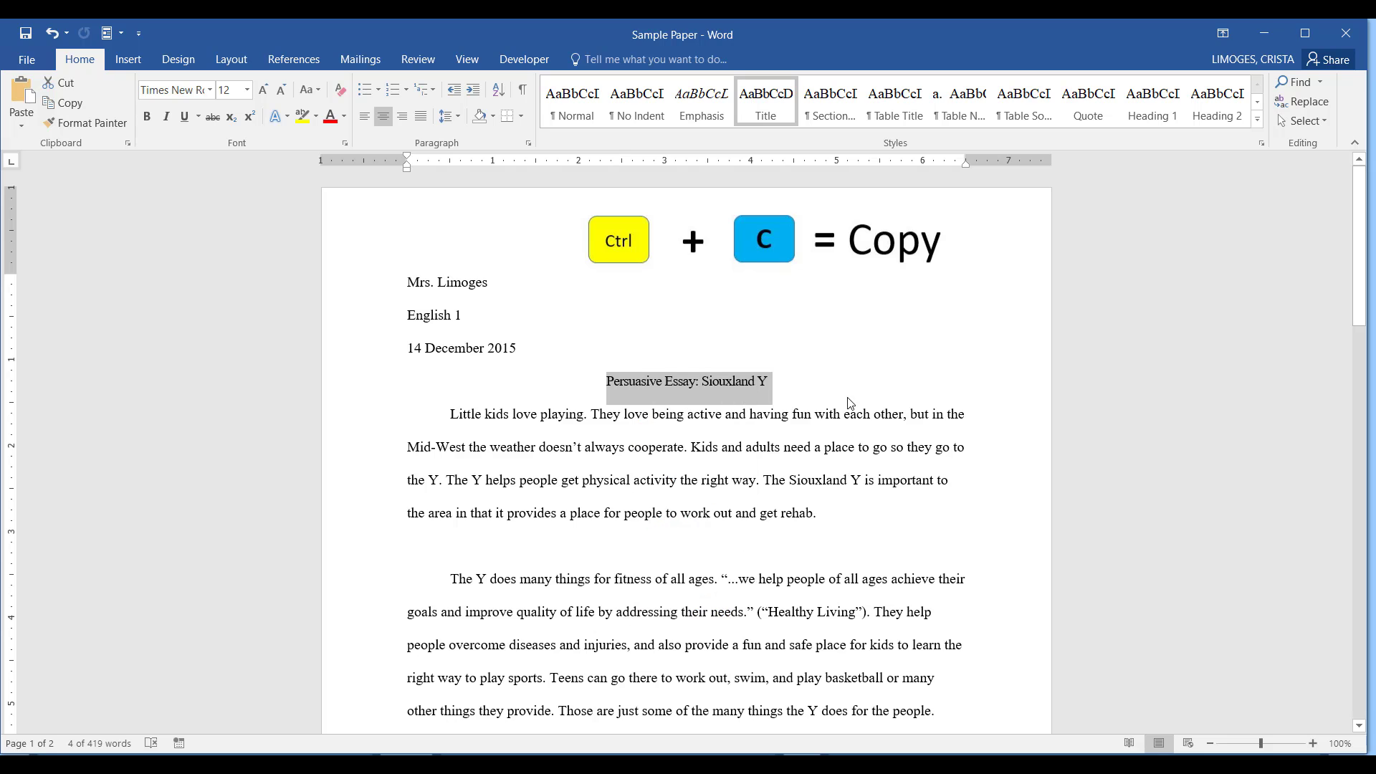
left_click(788, 388)
key("ctrl+v")
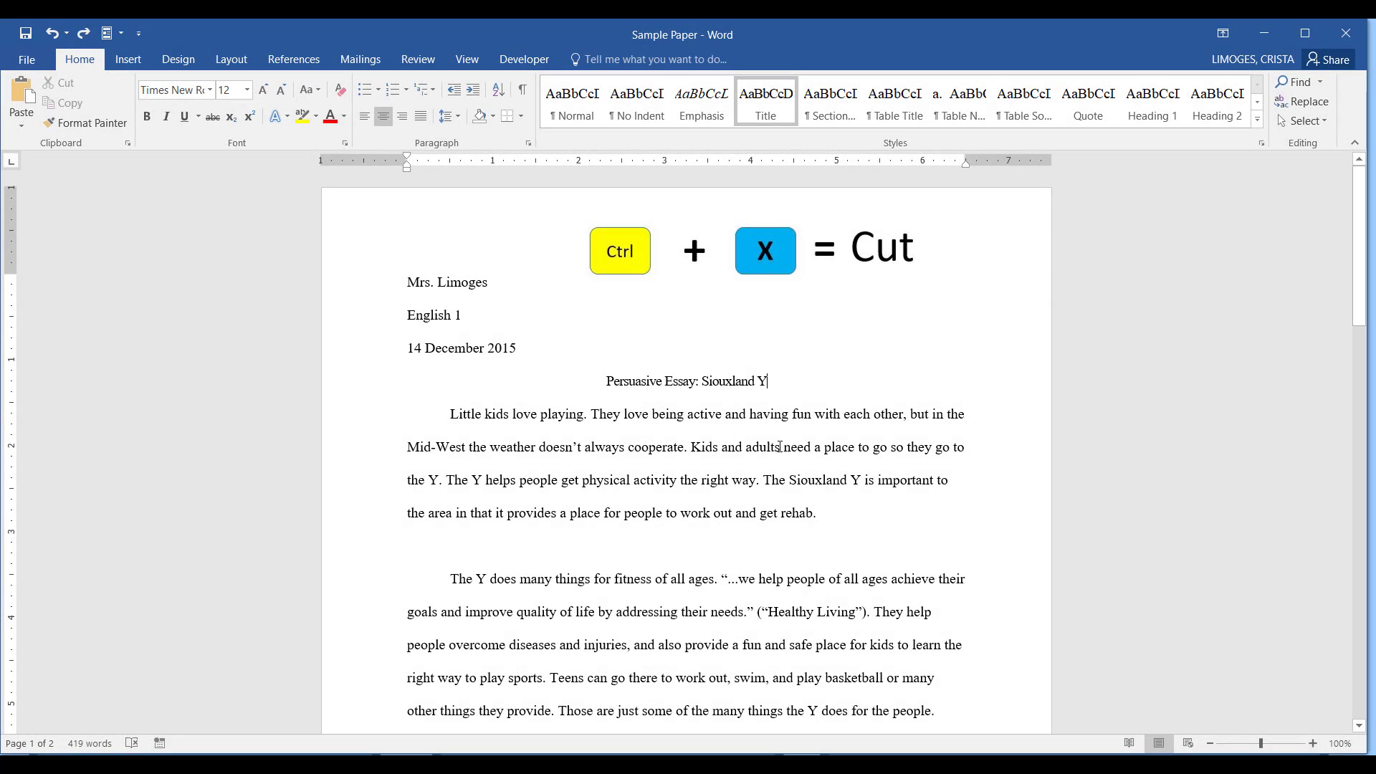
Cut the words "and adults" from the sentence about needing a place to go in the first paragraph
left_click_drag(780, 447, 725, 452)
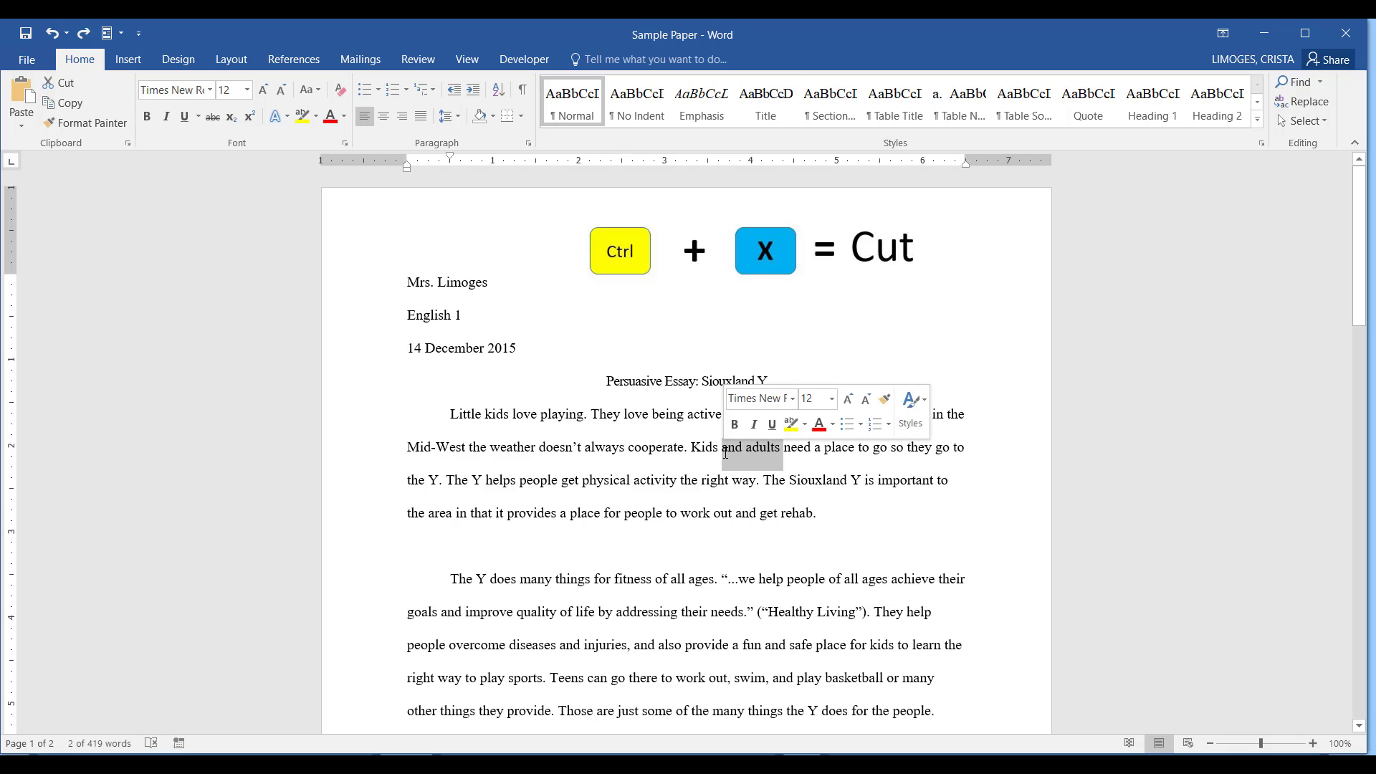
key("ctrl+x")
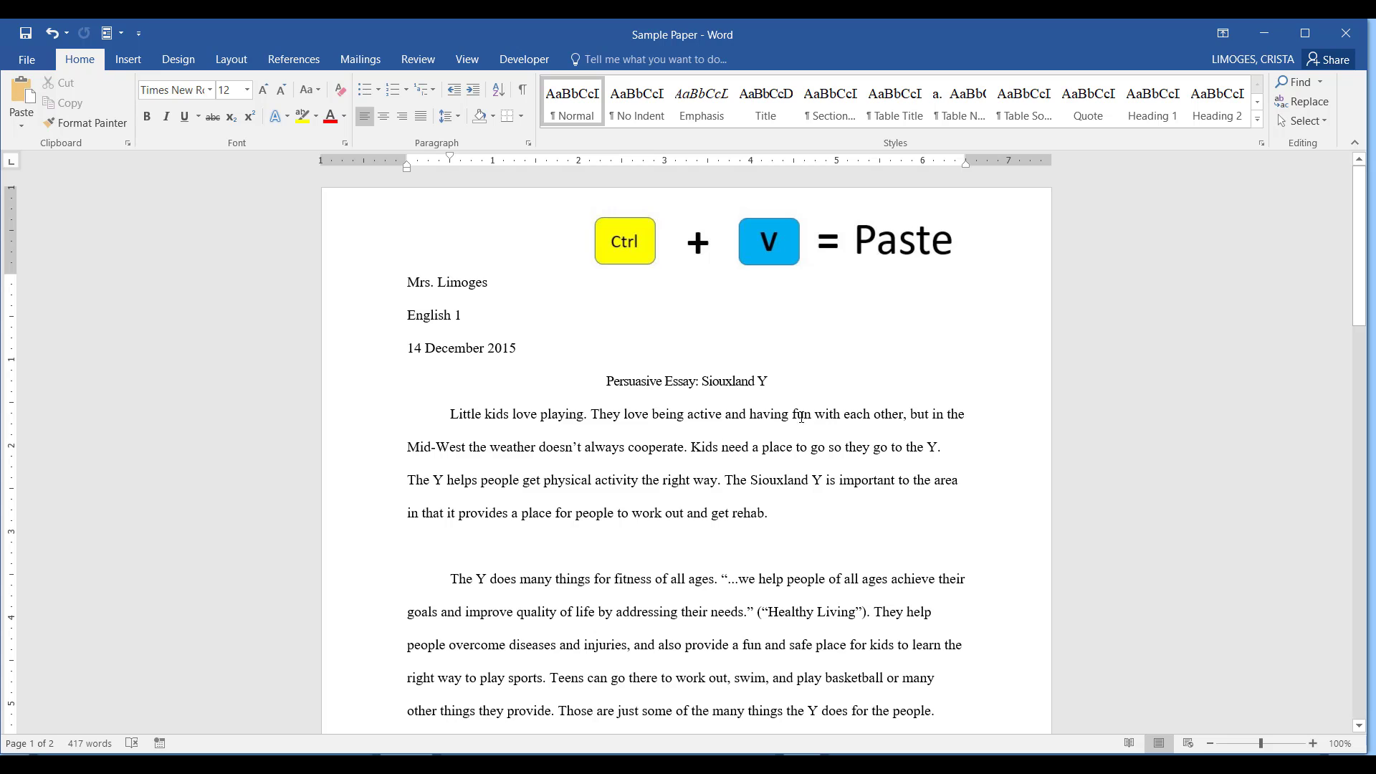
Move "having fun" before "being active" in the first paragraph, joining them with "and" and deleting the leftover "and" before "with each other"
left_click_drag(814, 416, 750, 414)
key("ctrl+x")
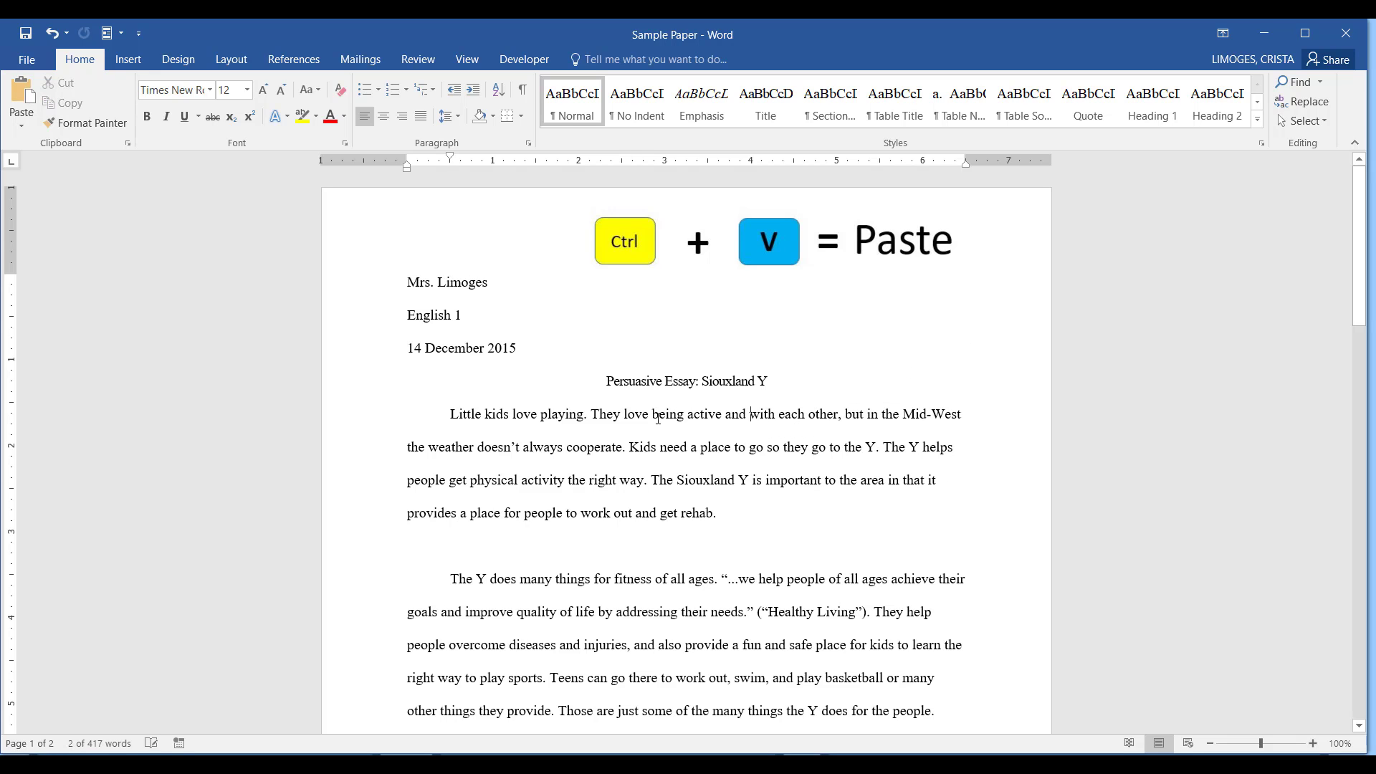
key("ctrl+v")
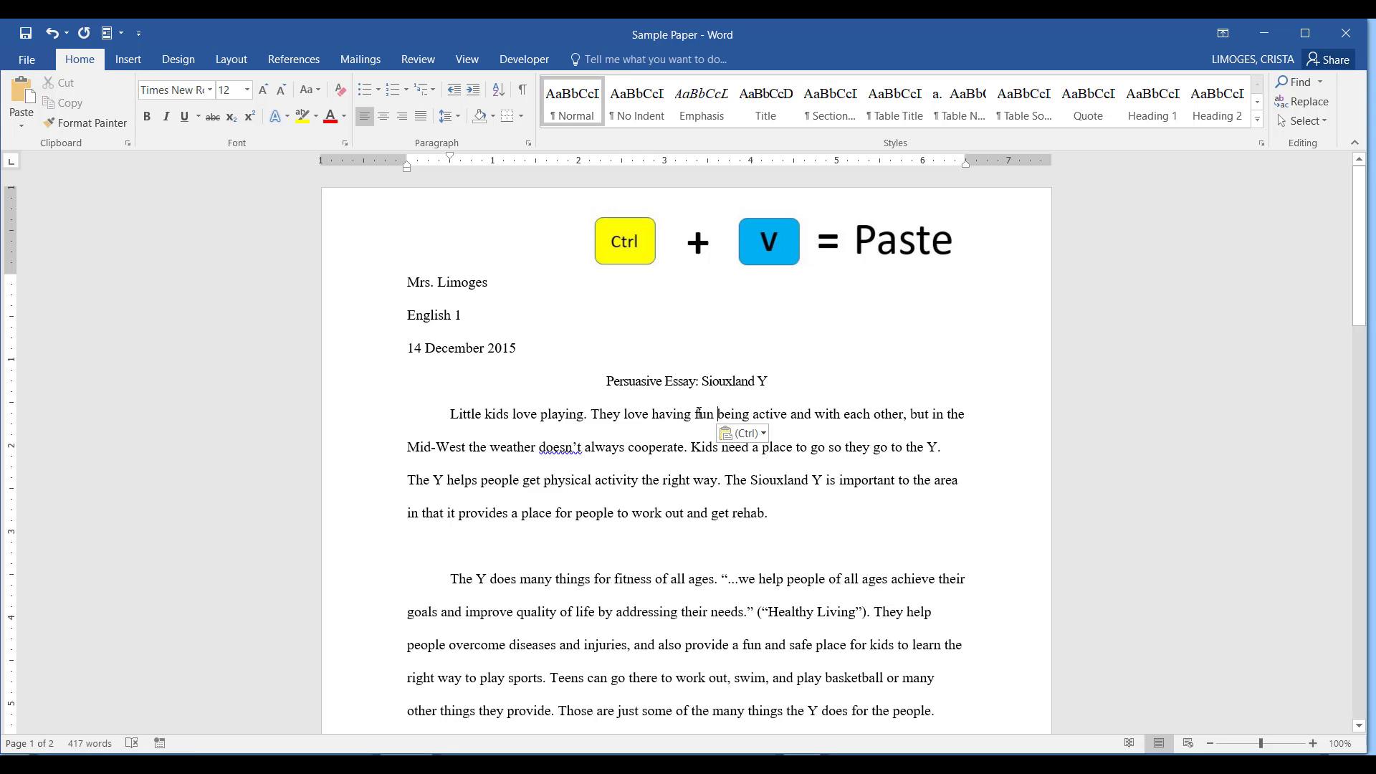
type("and")
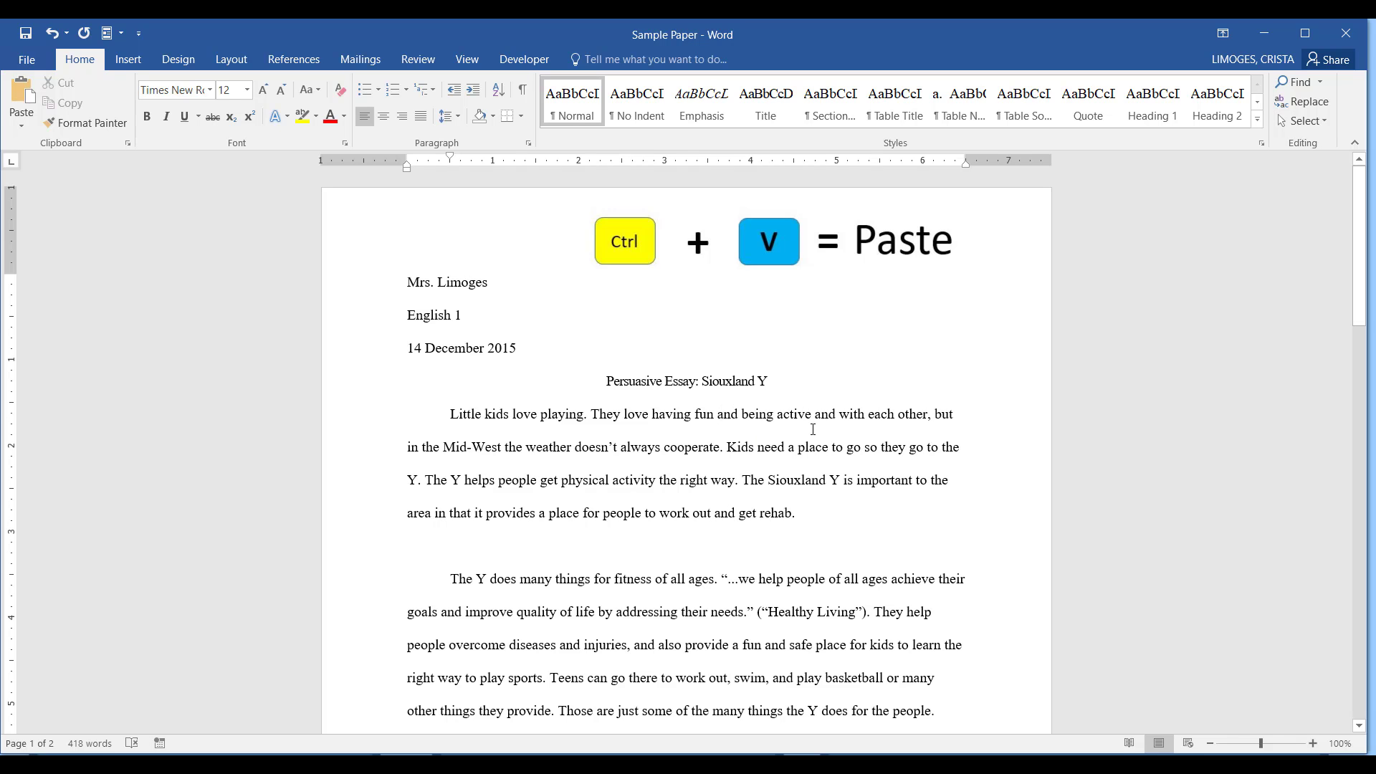
double_click(817, 416)
key("Delete")
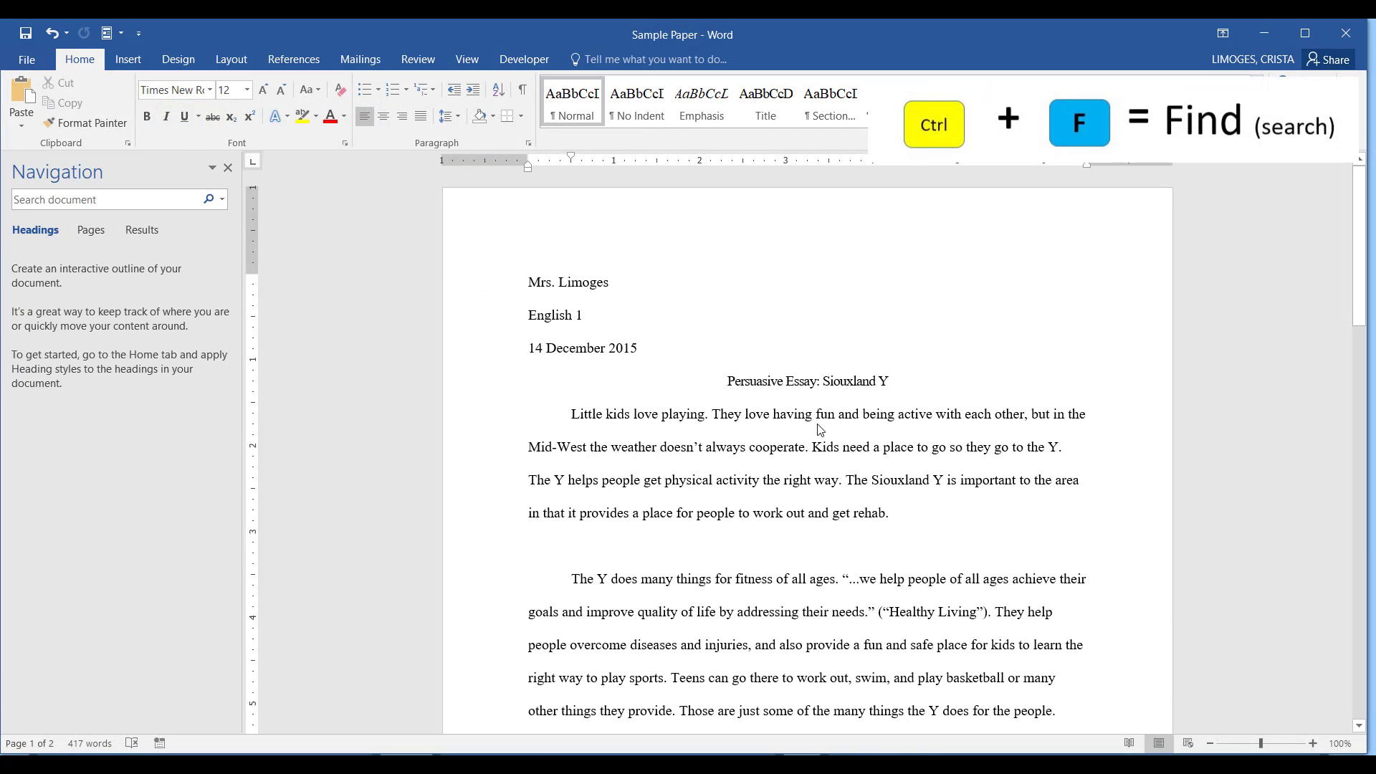
Search the document for "kid", "sport" and "healthy" in turn
key("ctrl+f")
type("kid")
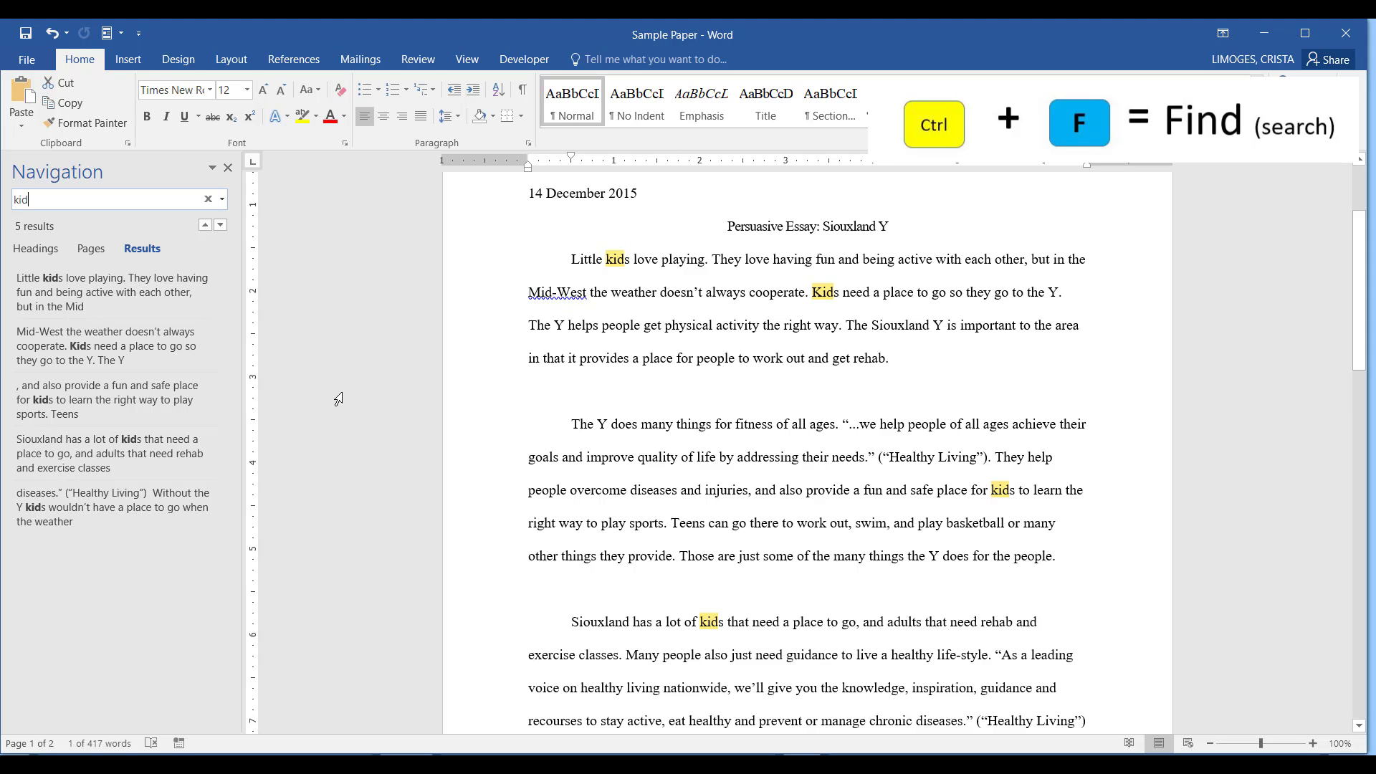
key("ctrl+f")
type("sport")
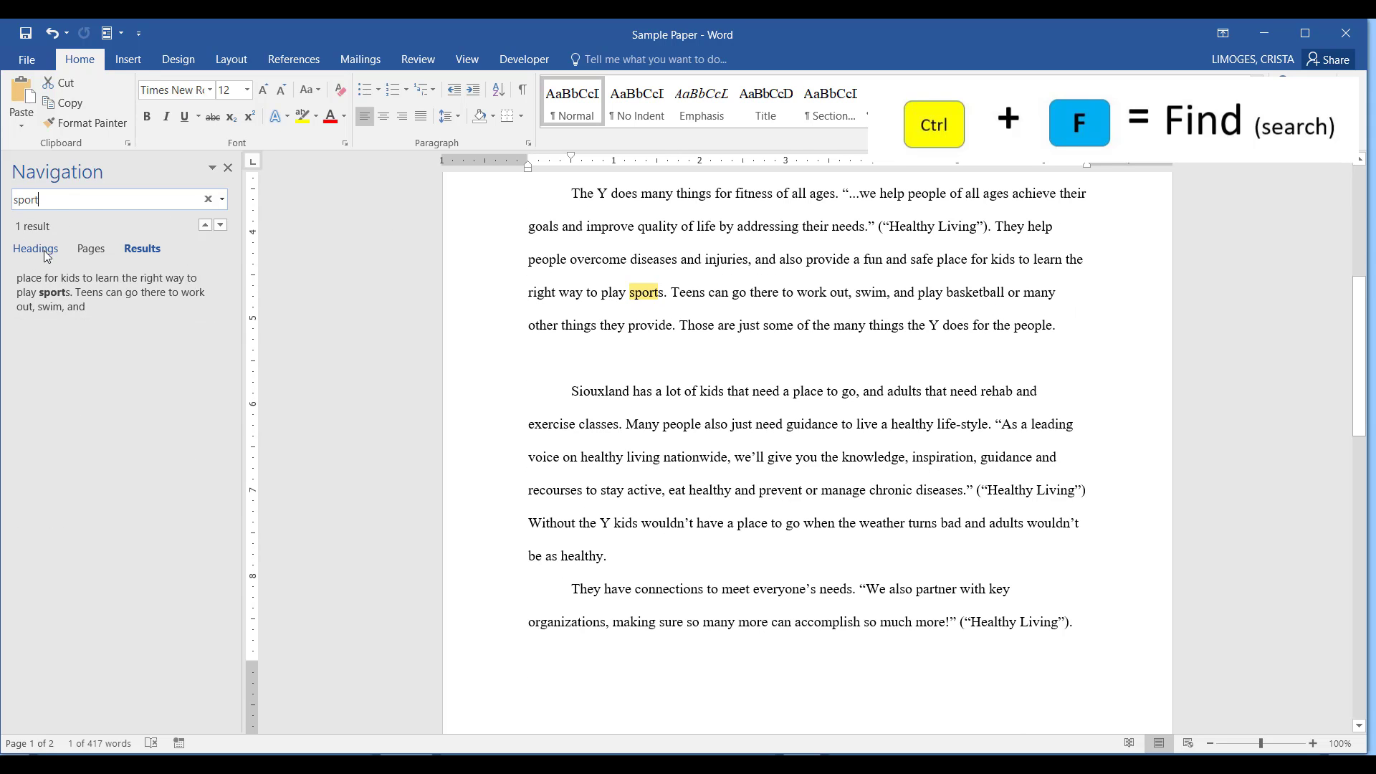
key("ctrl+f")
type("healthy")
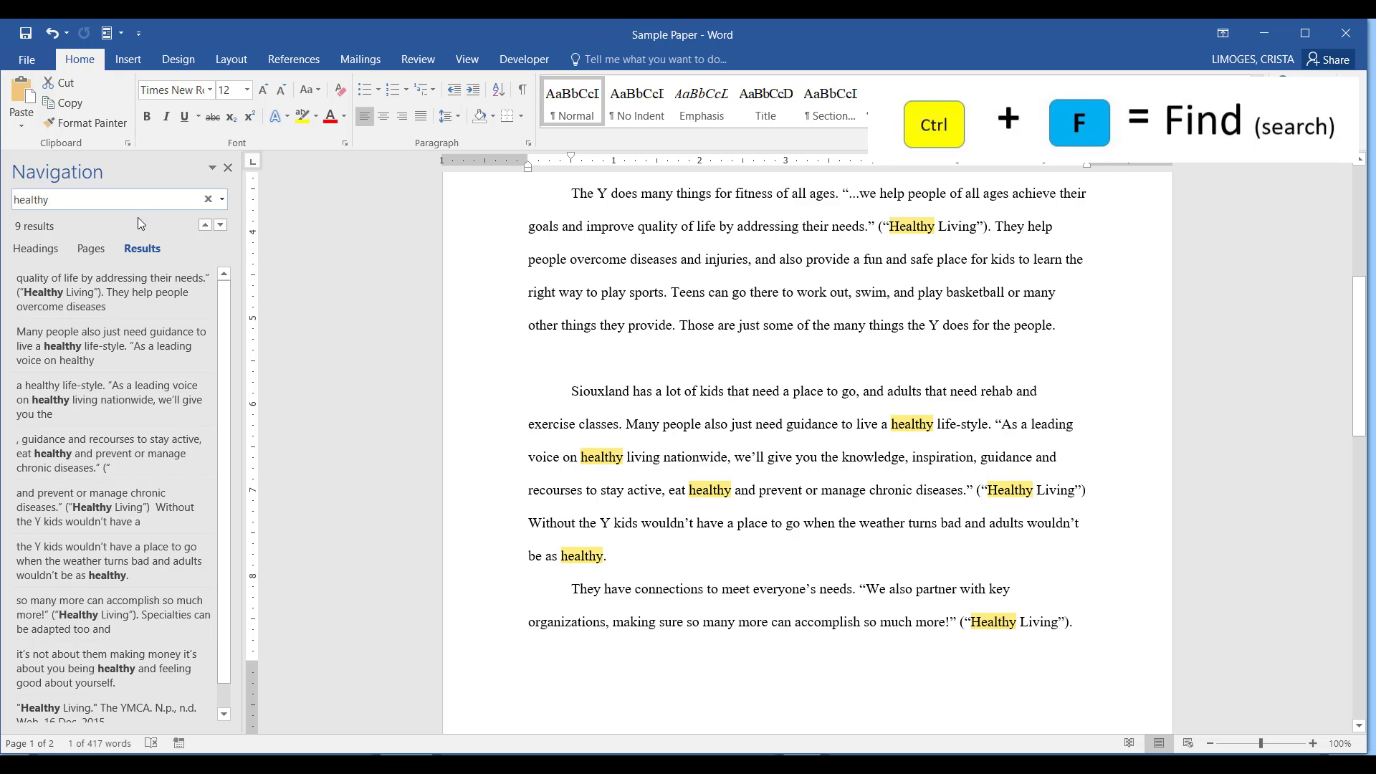
Search the document for "you" and review the highlighted matches through the second page
key("ctrl+f")
type("you")
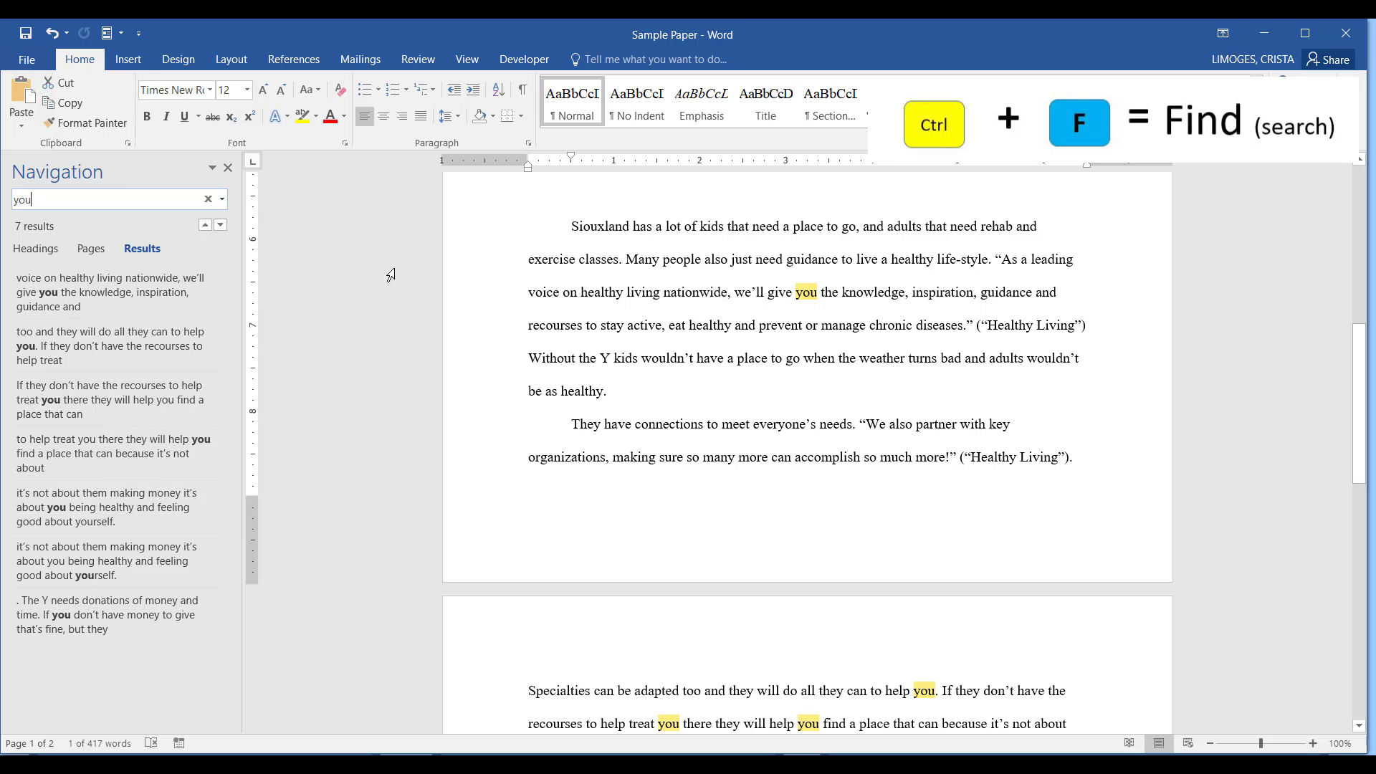
scroll(763, 313, "down", 3)
scroll(764, 313, "down", 6)
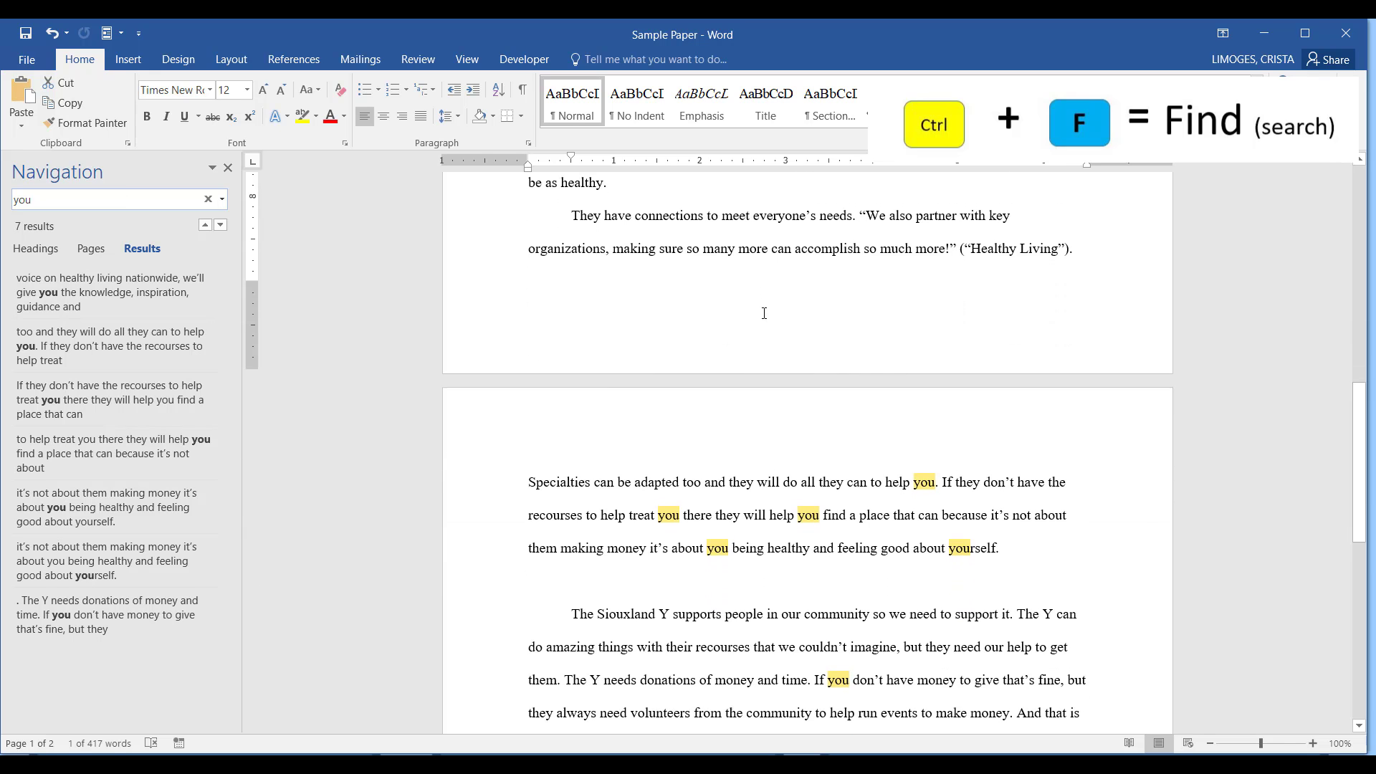
scroll(772, 319, "down", 2)
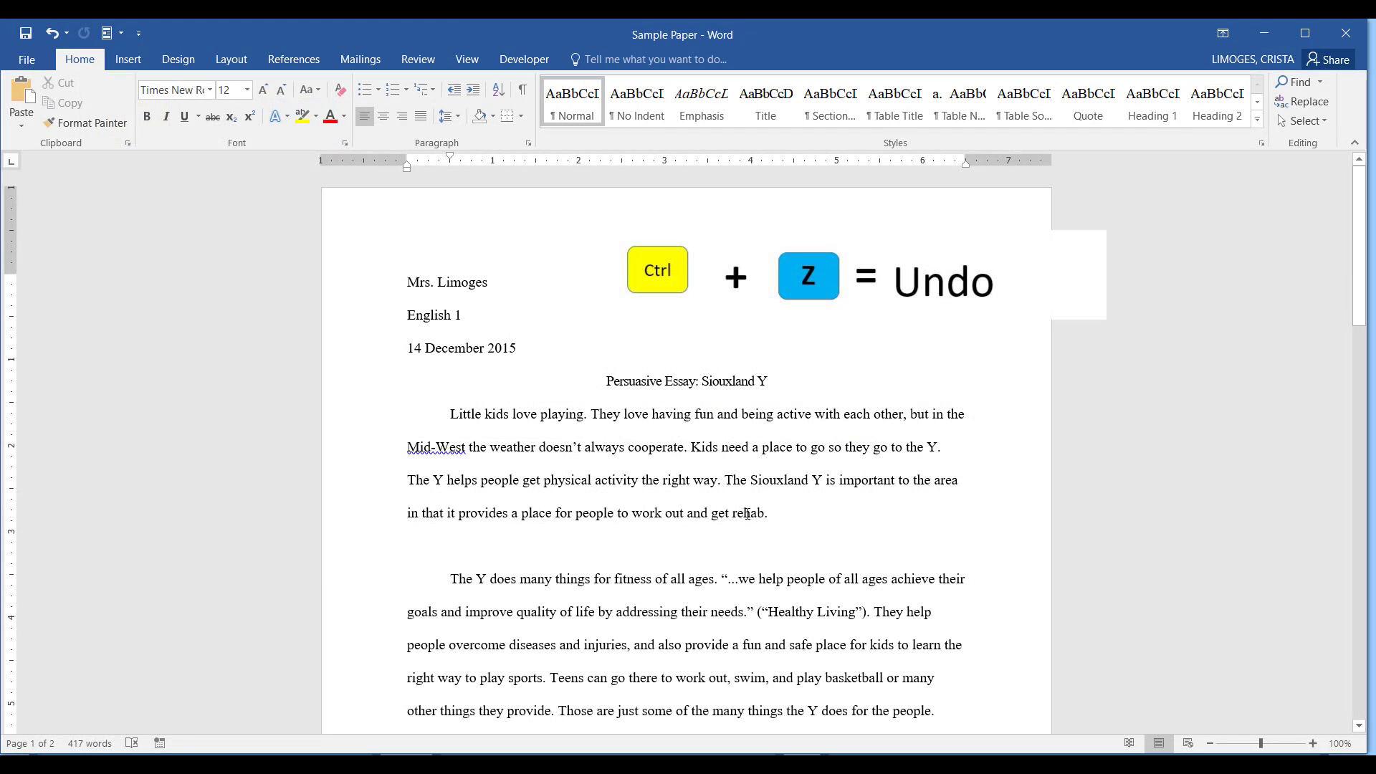
Replace "rehab" with "rehabilitation" at the end of the first paragraph, and undo the replacement
double_click(747, 514)
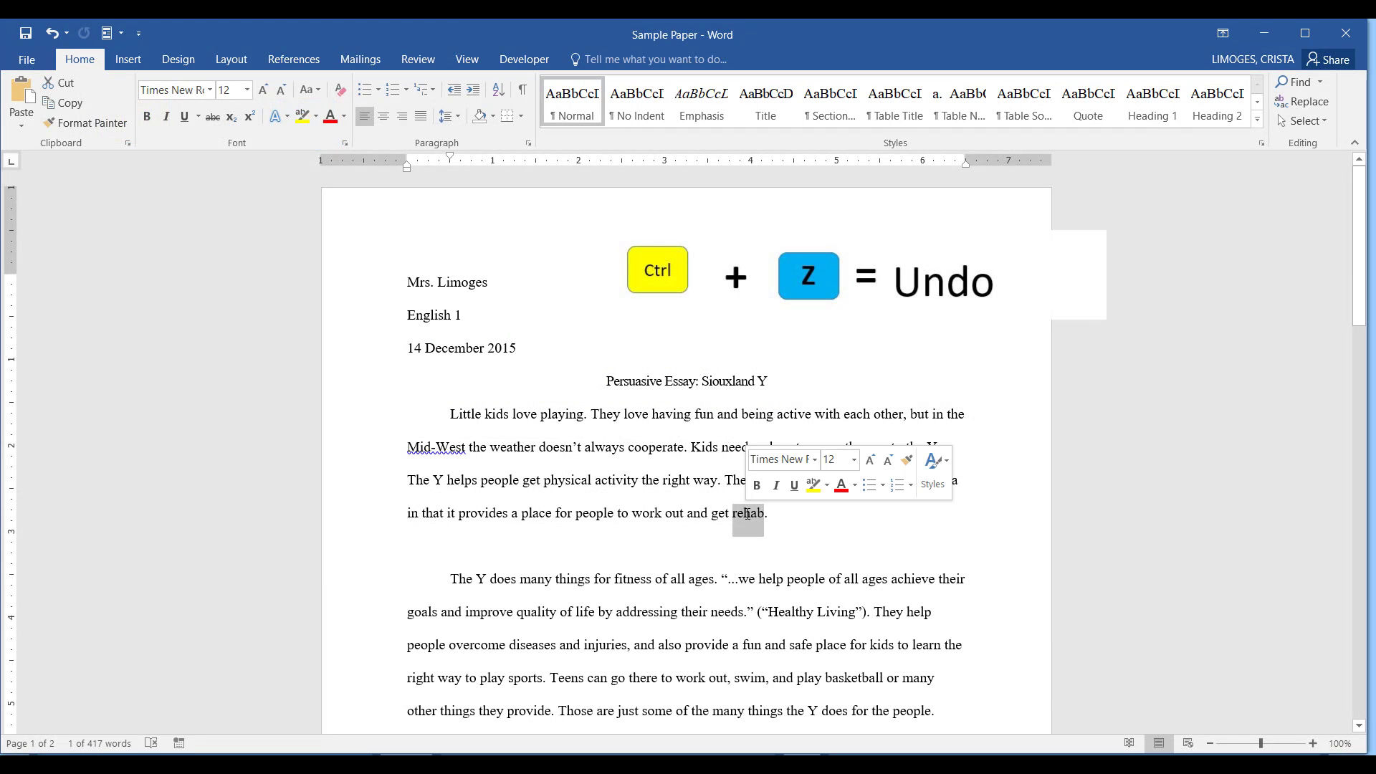
type("rehabilitatio")
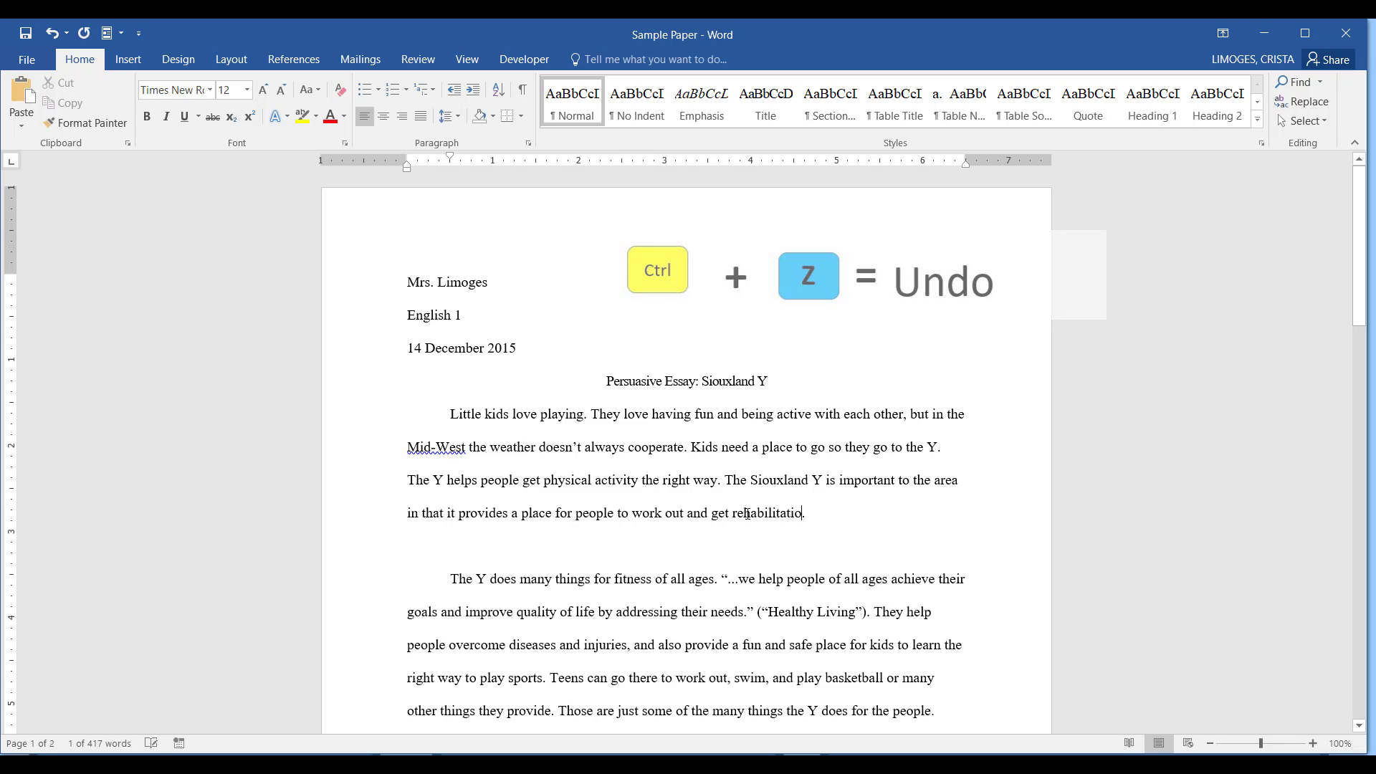
type("n")
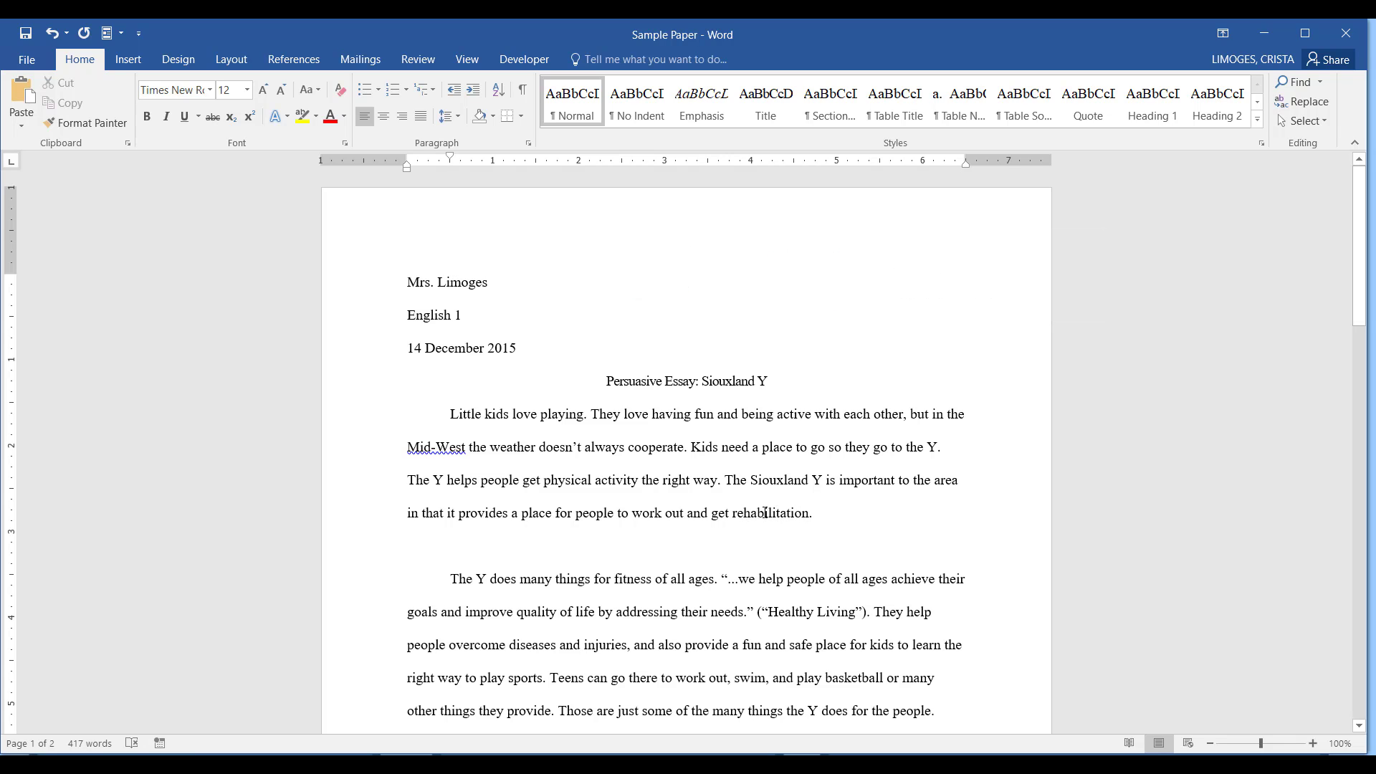
key("ctrl+z")
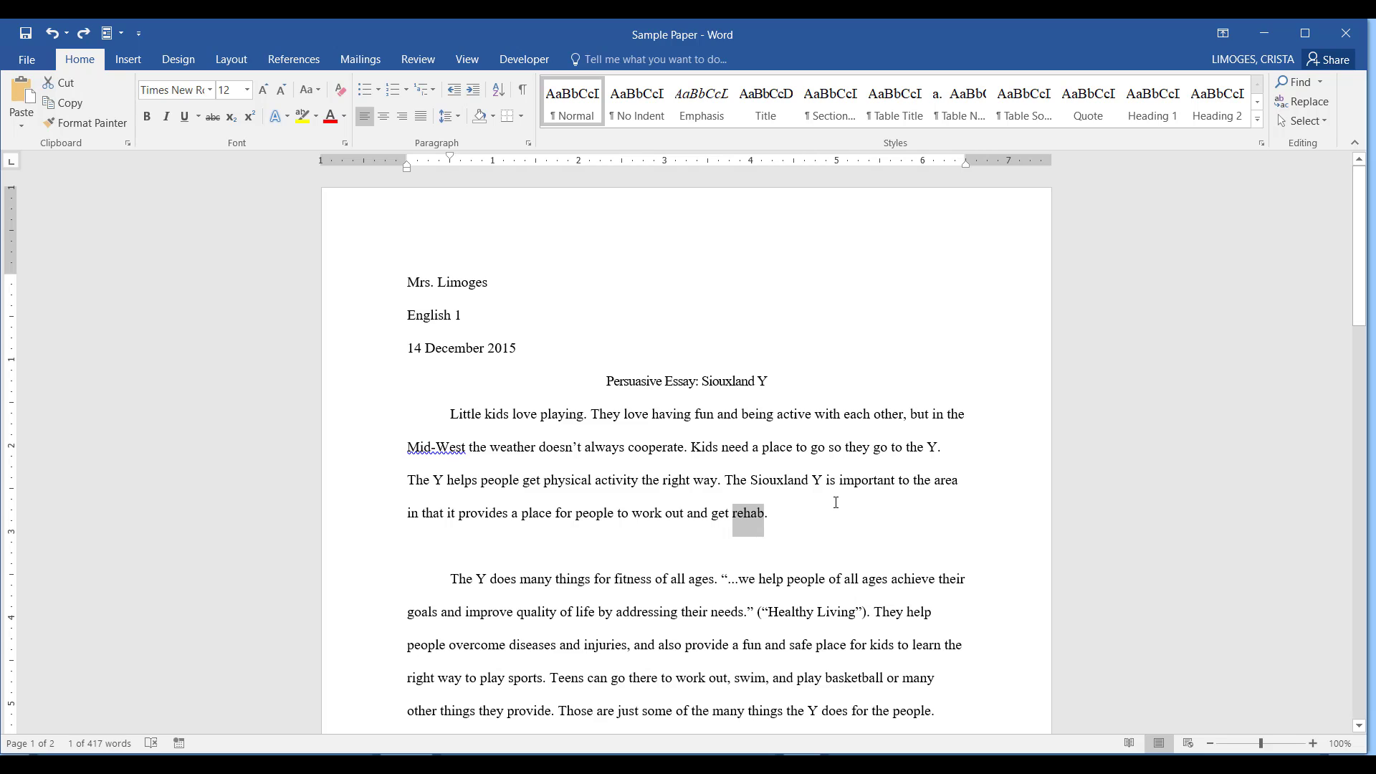
left_click(768, 513)
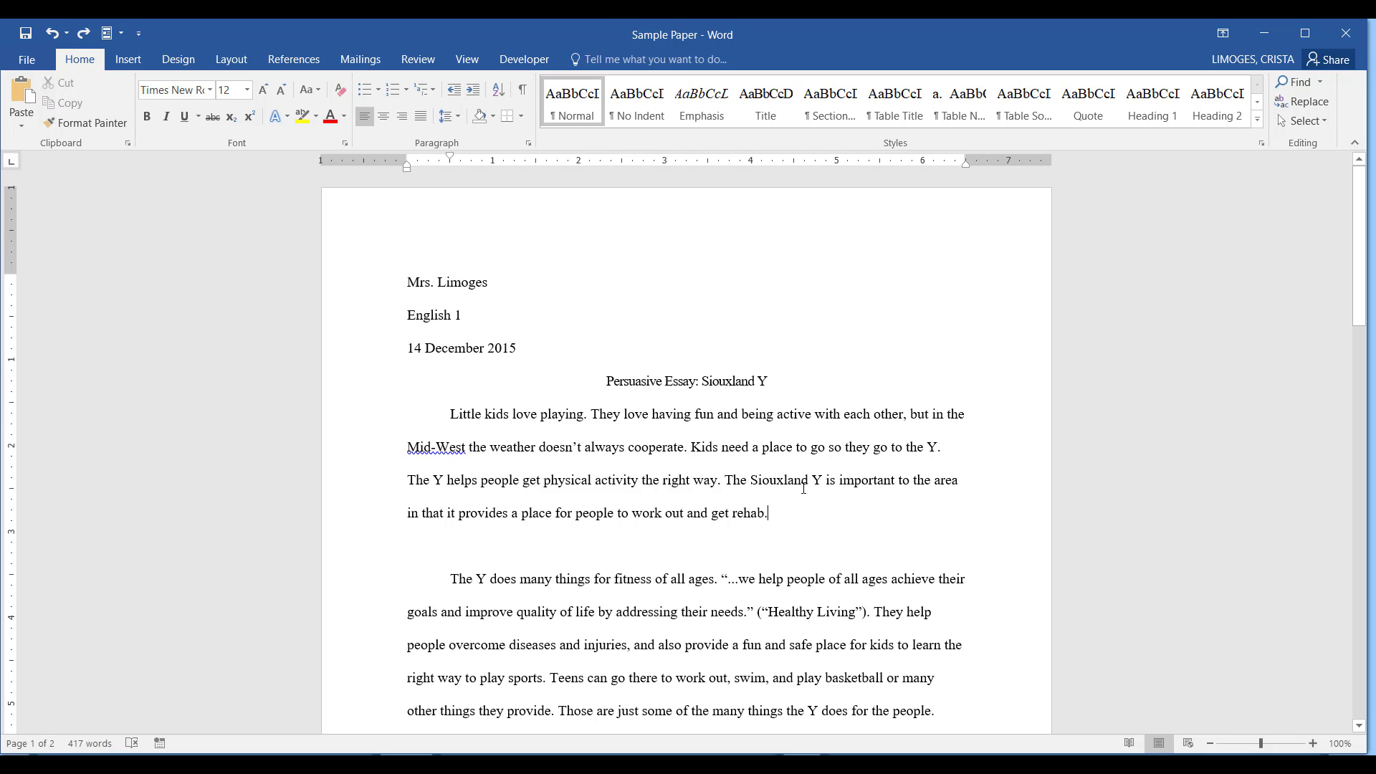
Duplicate the word "Kids" before "need a place to go" in the first paragraph, and undo the duplication
double_click(707, 447)
type("Kids")
type("Kids")
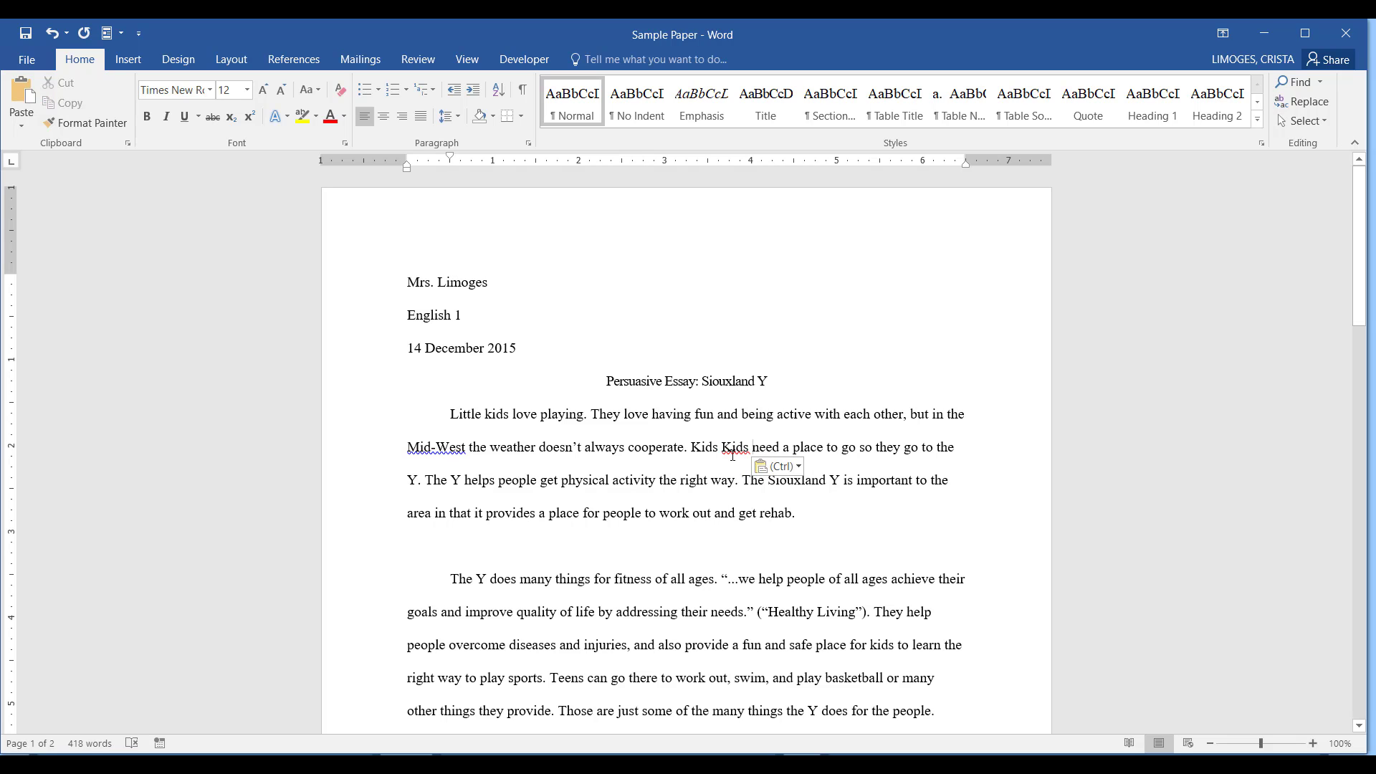
key("ctrl+z")
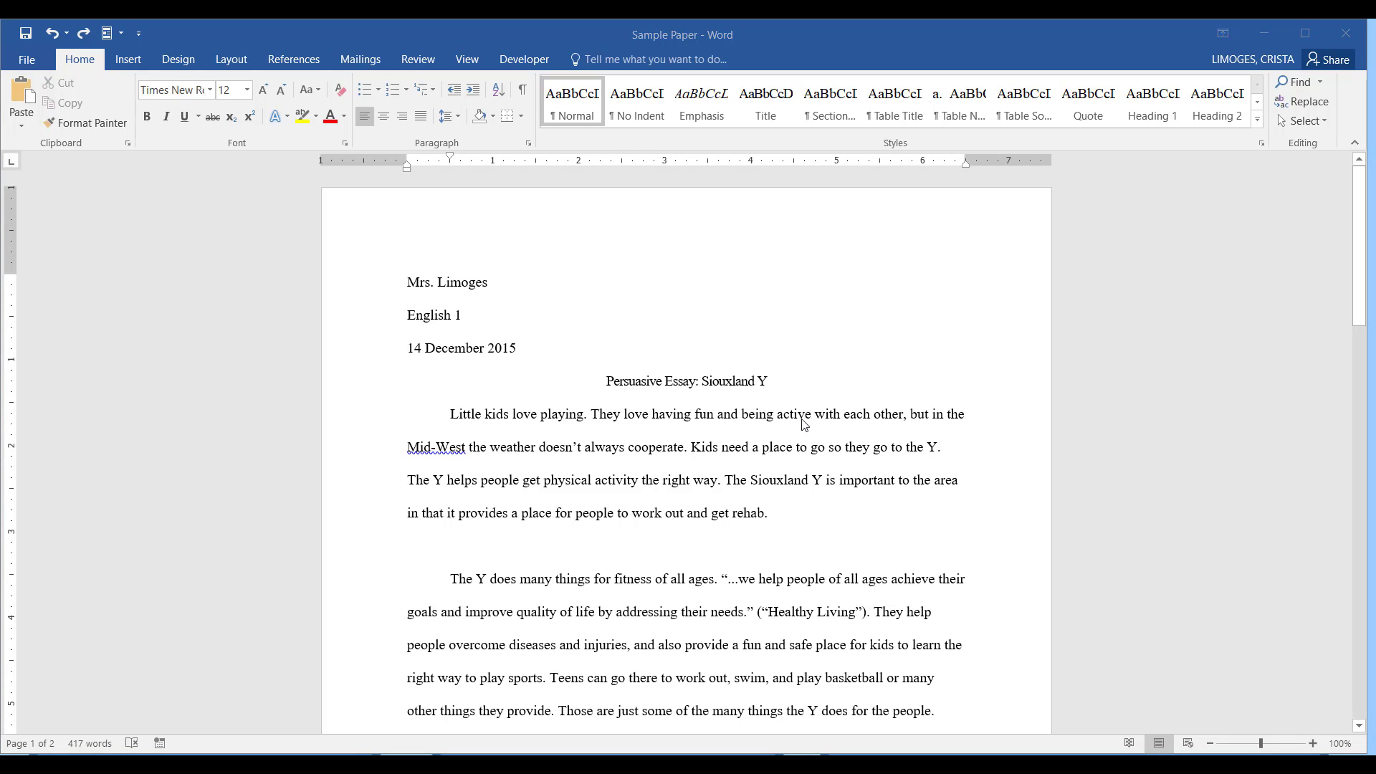
Cut the entire document text and undo the cut
key("ctrl+a")
key("ctrl+x")
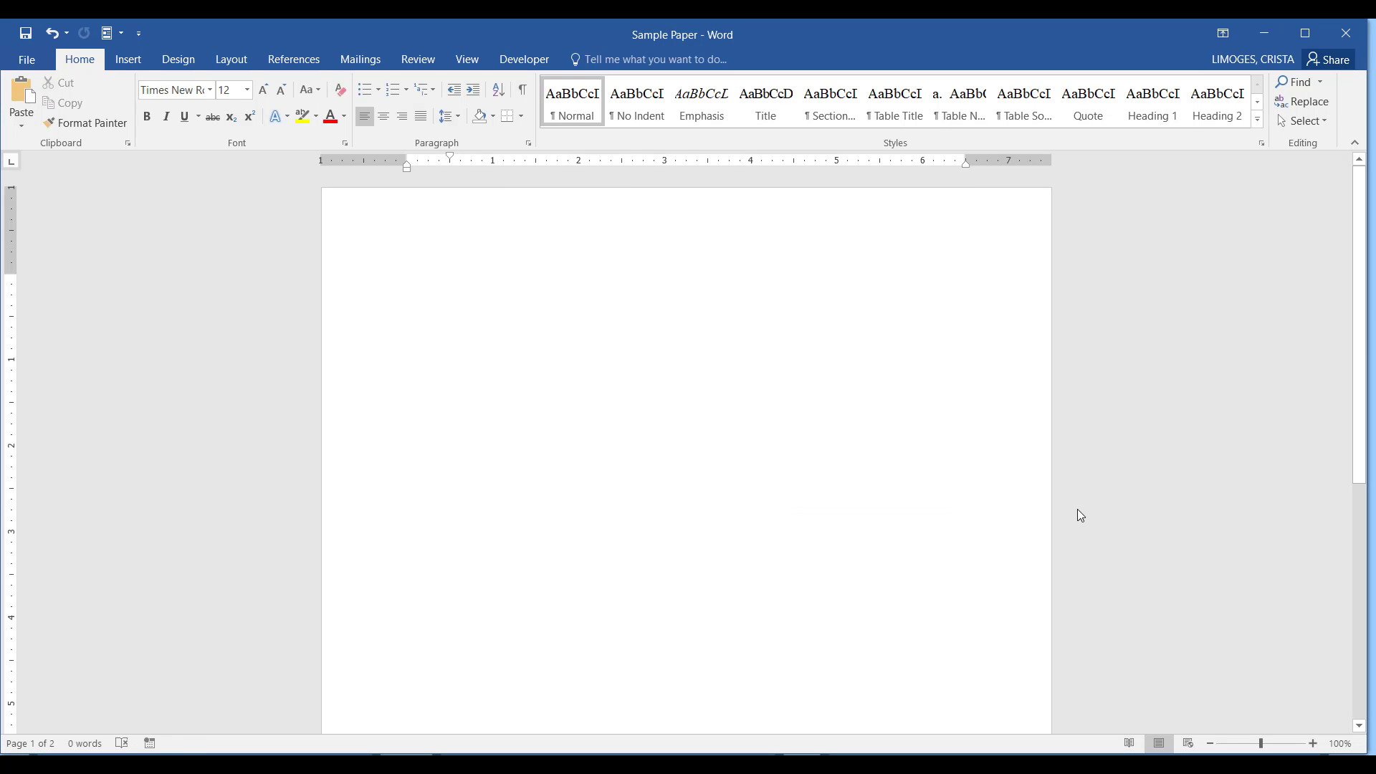
key("ctrl+z")
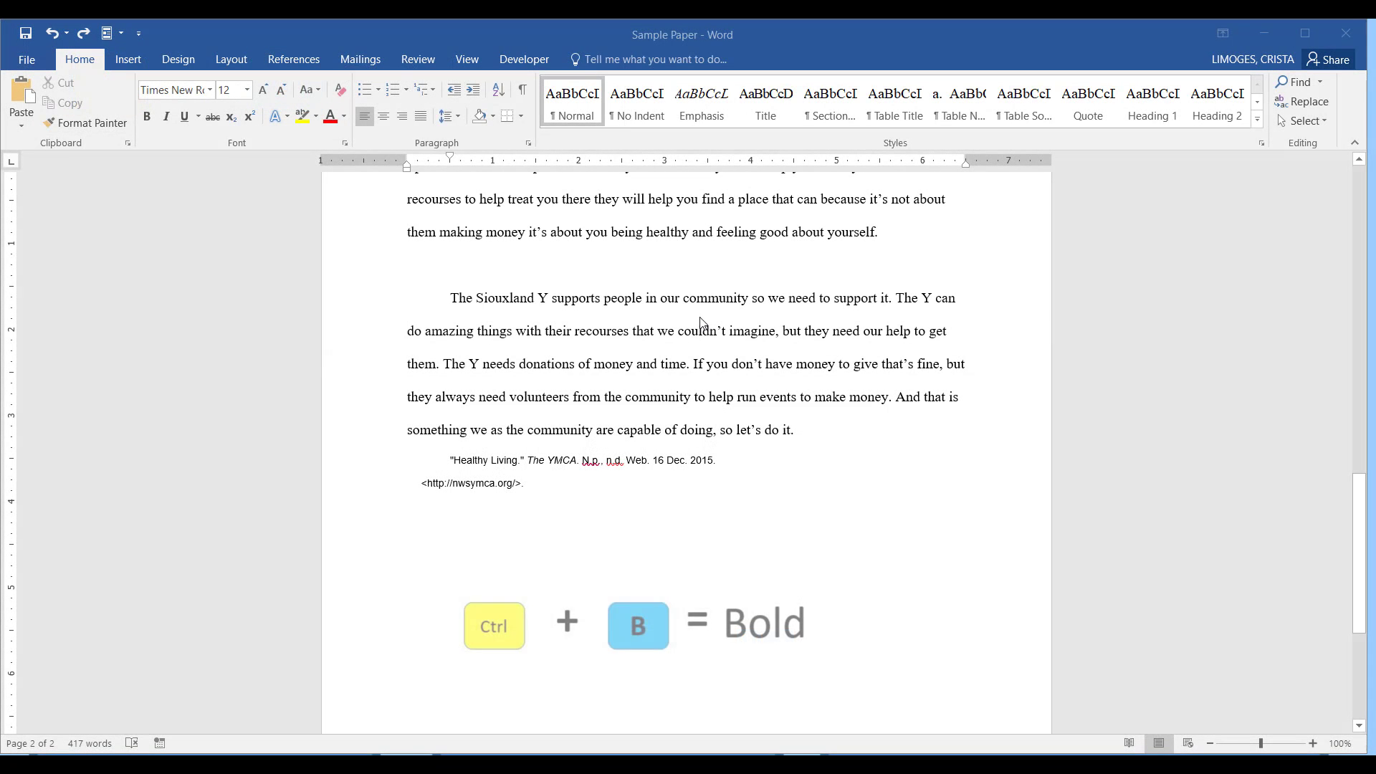
Bold the whole final paragraph starting "The Siouxland Y supports people", and remove the bold again
double_click(706, 303)
triple_click(705, 302)
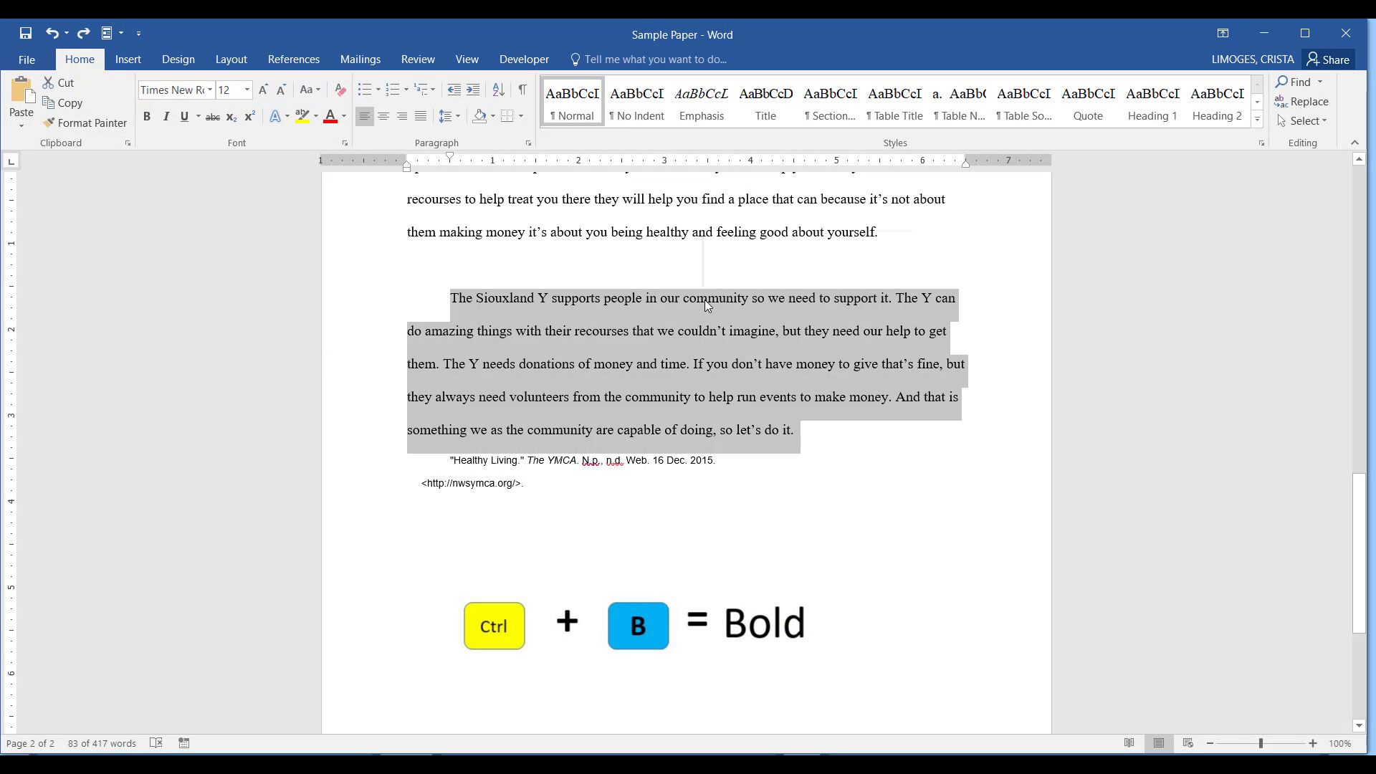
key("ctrl+b")
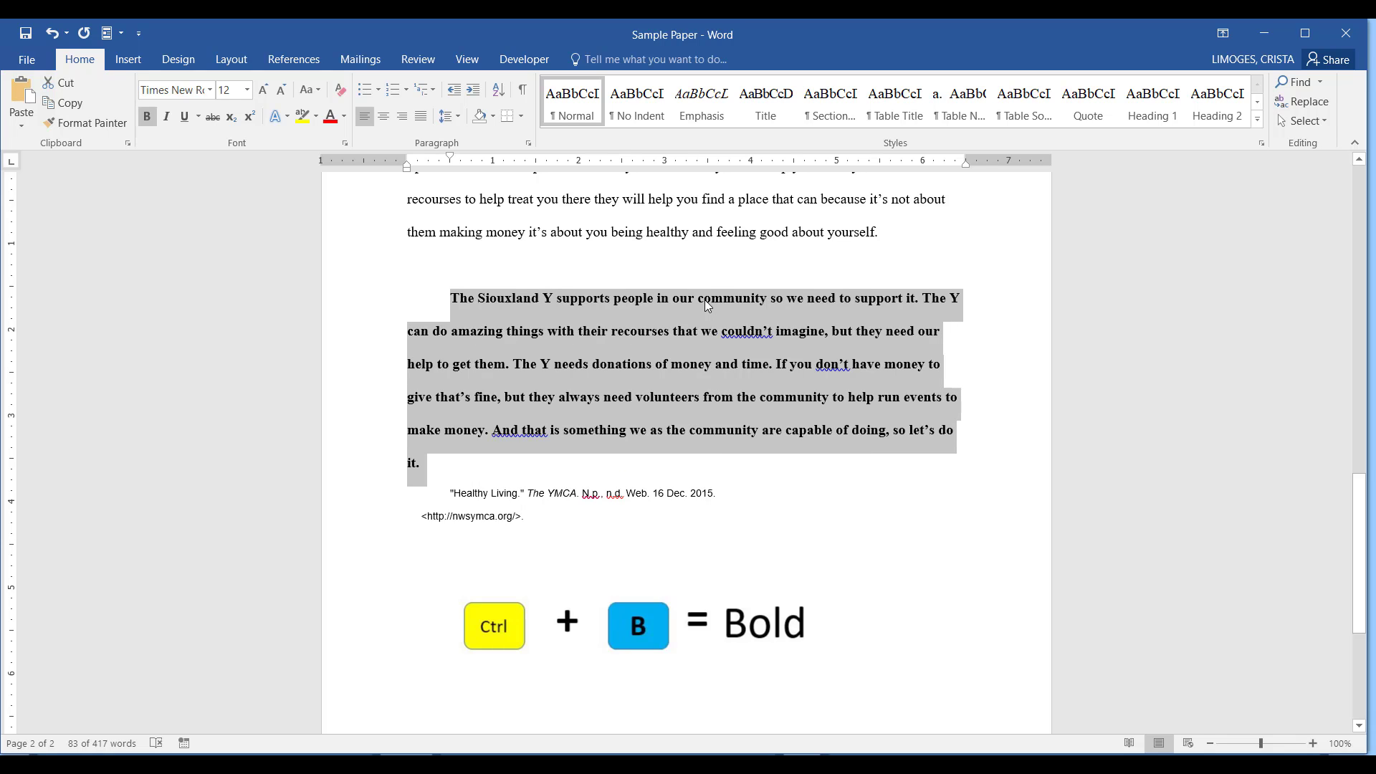
key("ctrl+b")
Bold only the word "community" in the final paragraph's first sentence, and remove the bold again
left_click(704, 299)
double_click(704, 299)
key("ctrl+b")
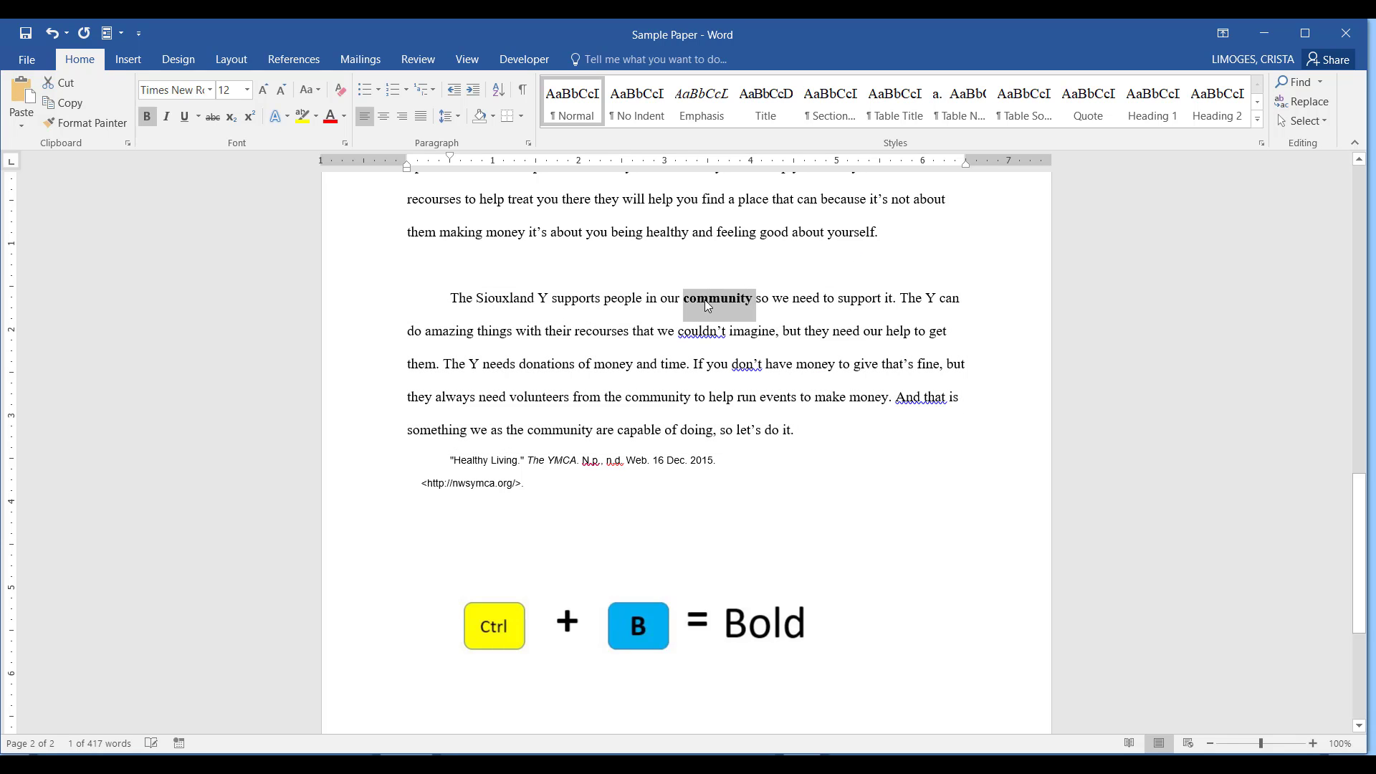
key("ctrl+b")
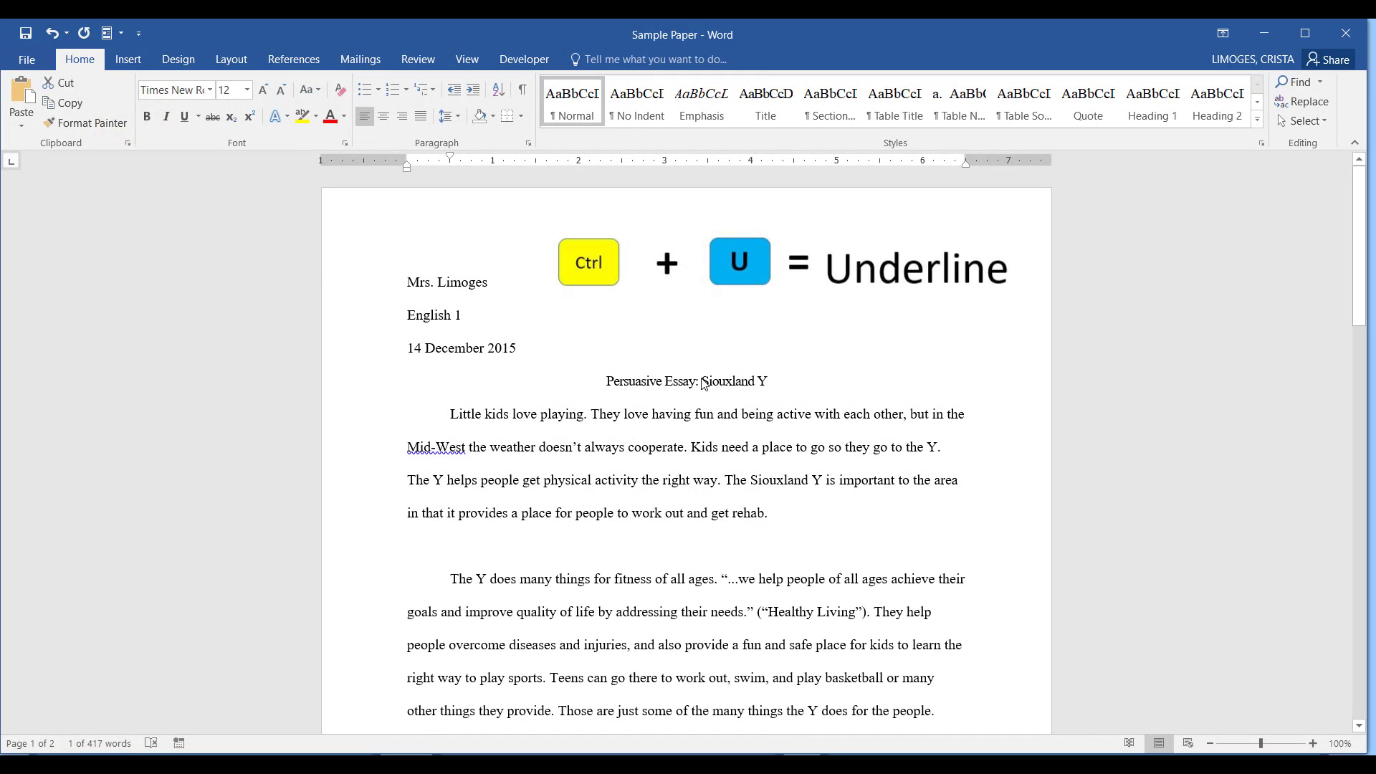
Underline the essay title "Persuasive Essay: Siouxland Y"
triple_click(704, 382)
triple_click(704, 381)
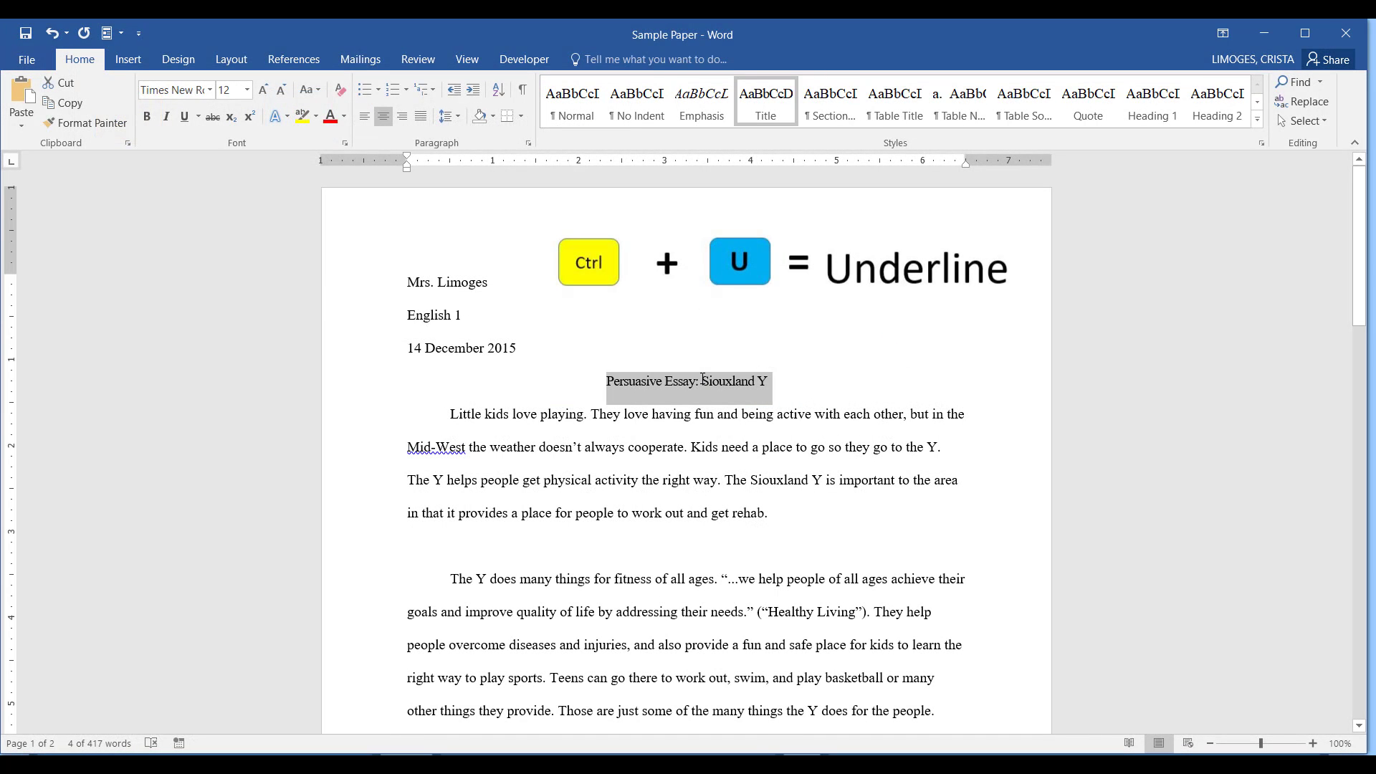
key("ctrl+u")
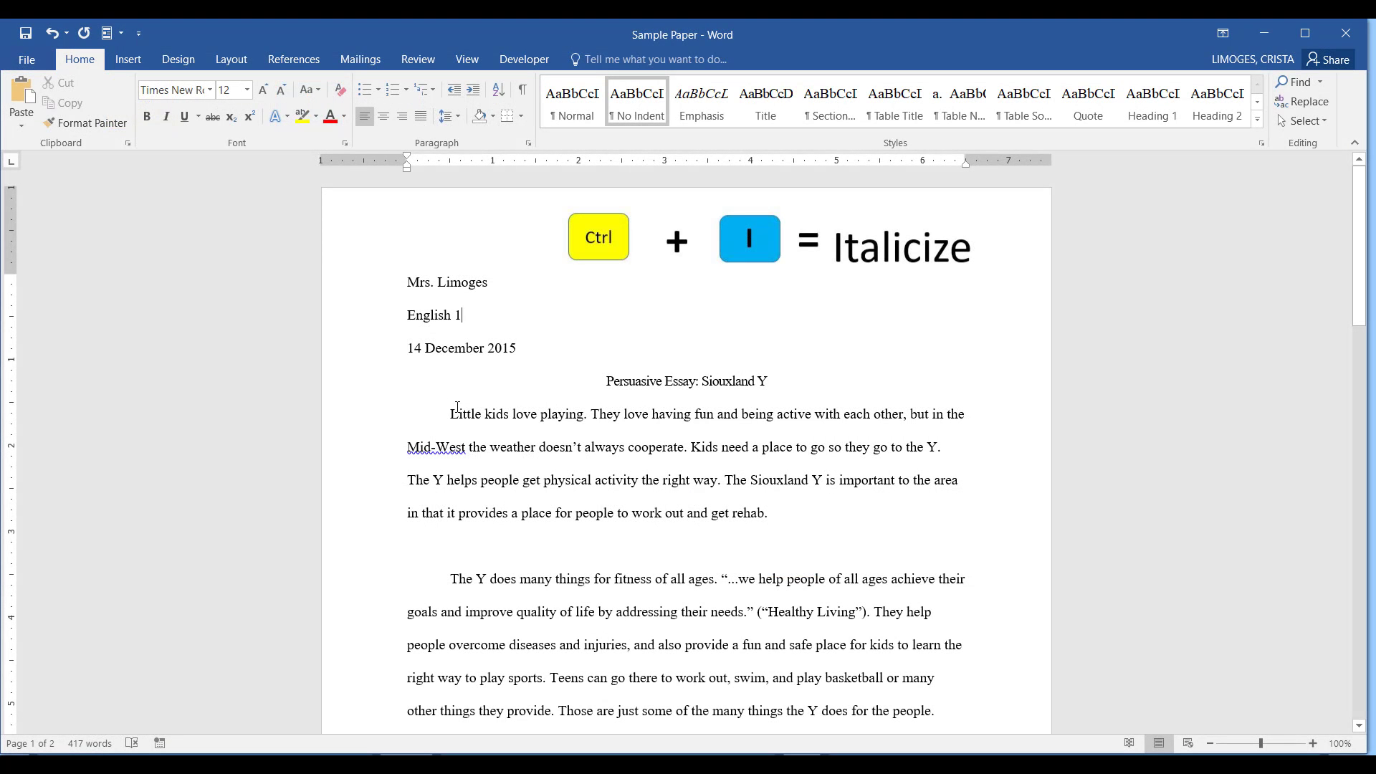
Italicize the essay title "Persuasive Essay: Siouxland Y", and remove the italics again
left_click_drag(576, 388, 784, 391)
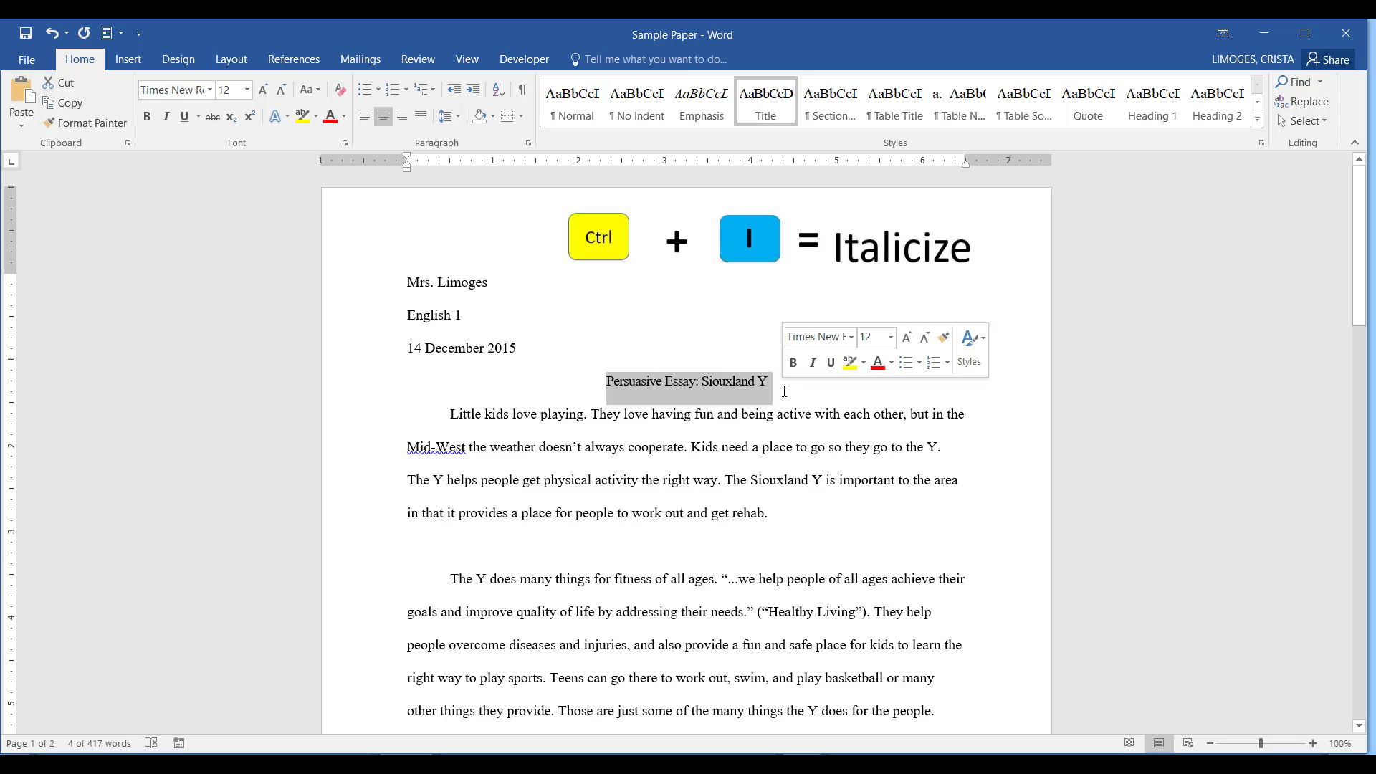
key("ctrl+i")
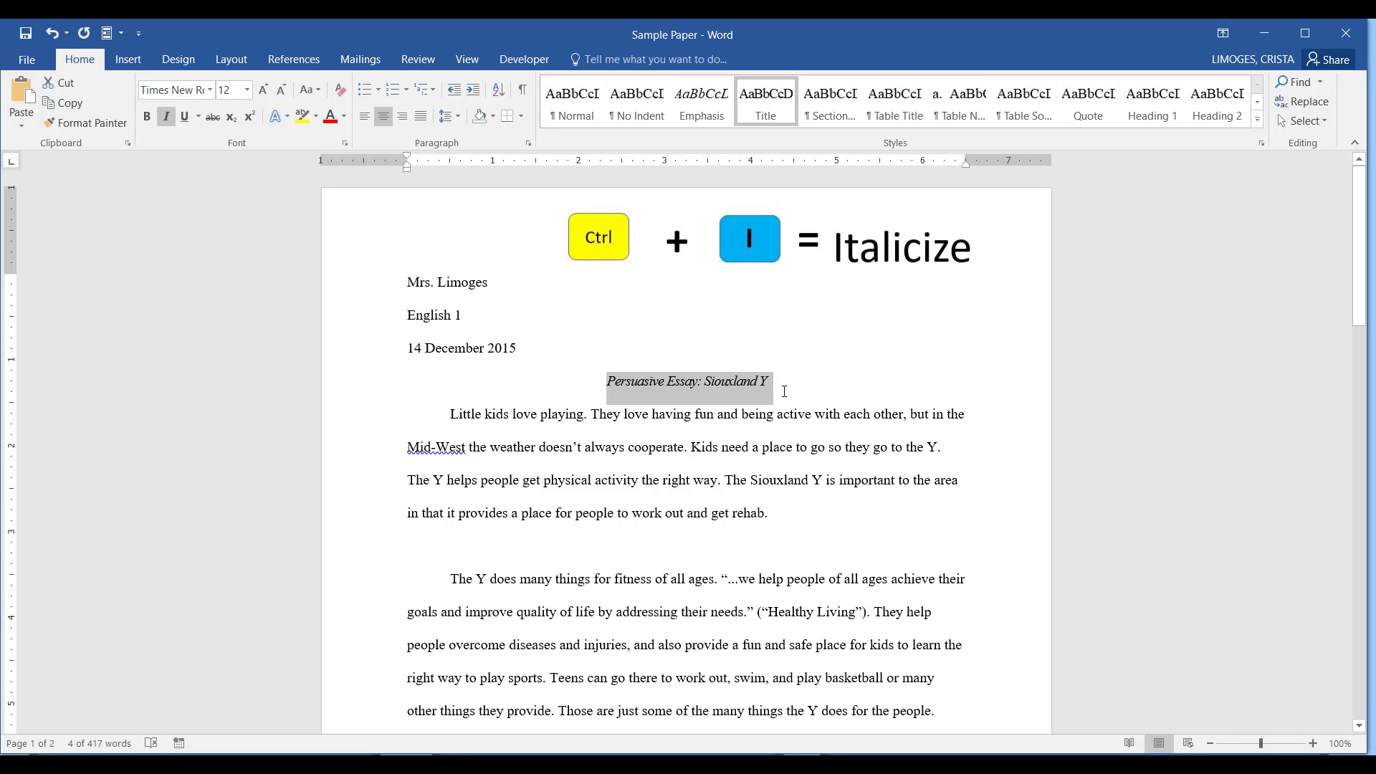
key("ctrl+i")
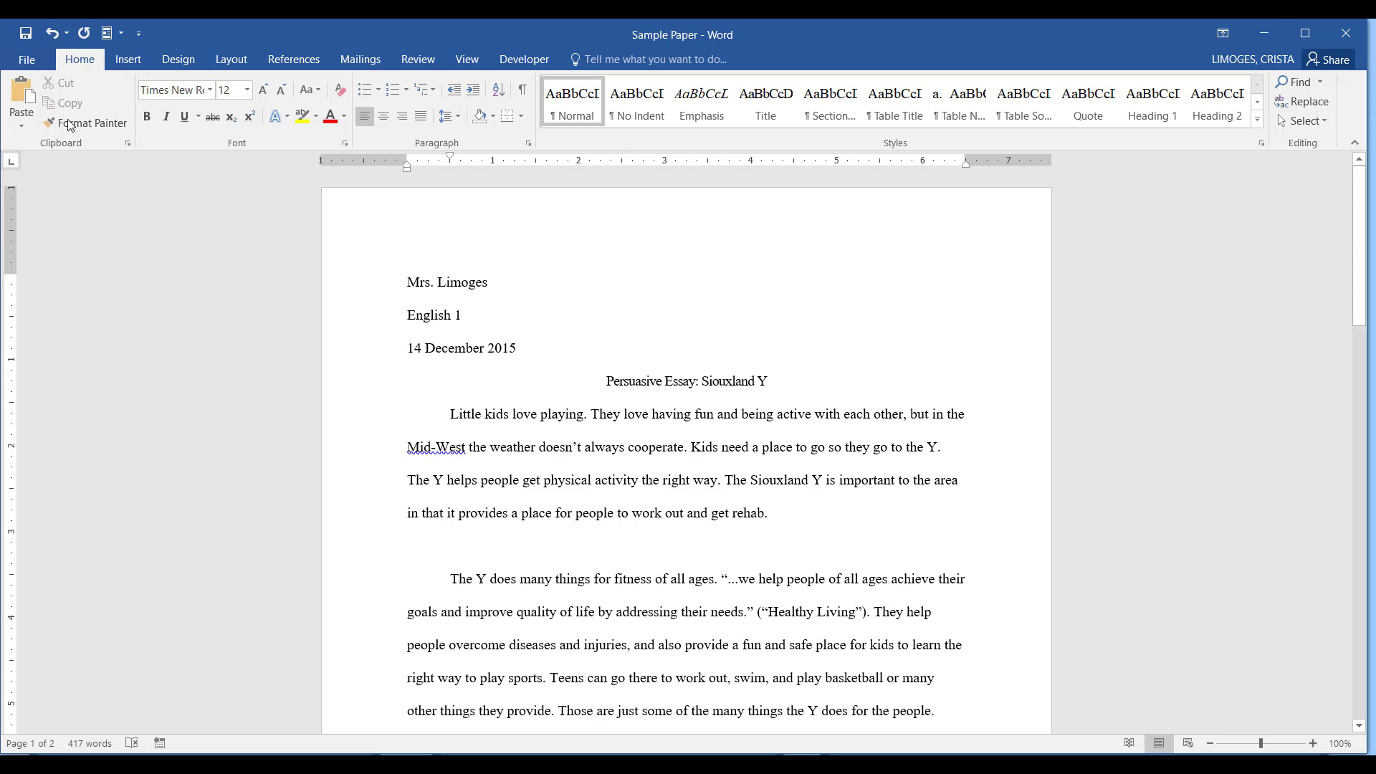
Create a new blank document alongside the open Sample Paper
left_click(33, 59)
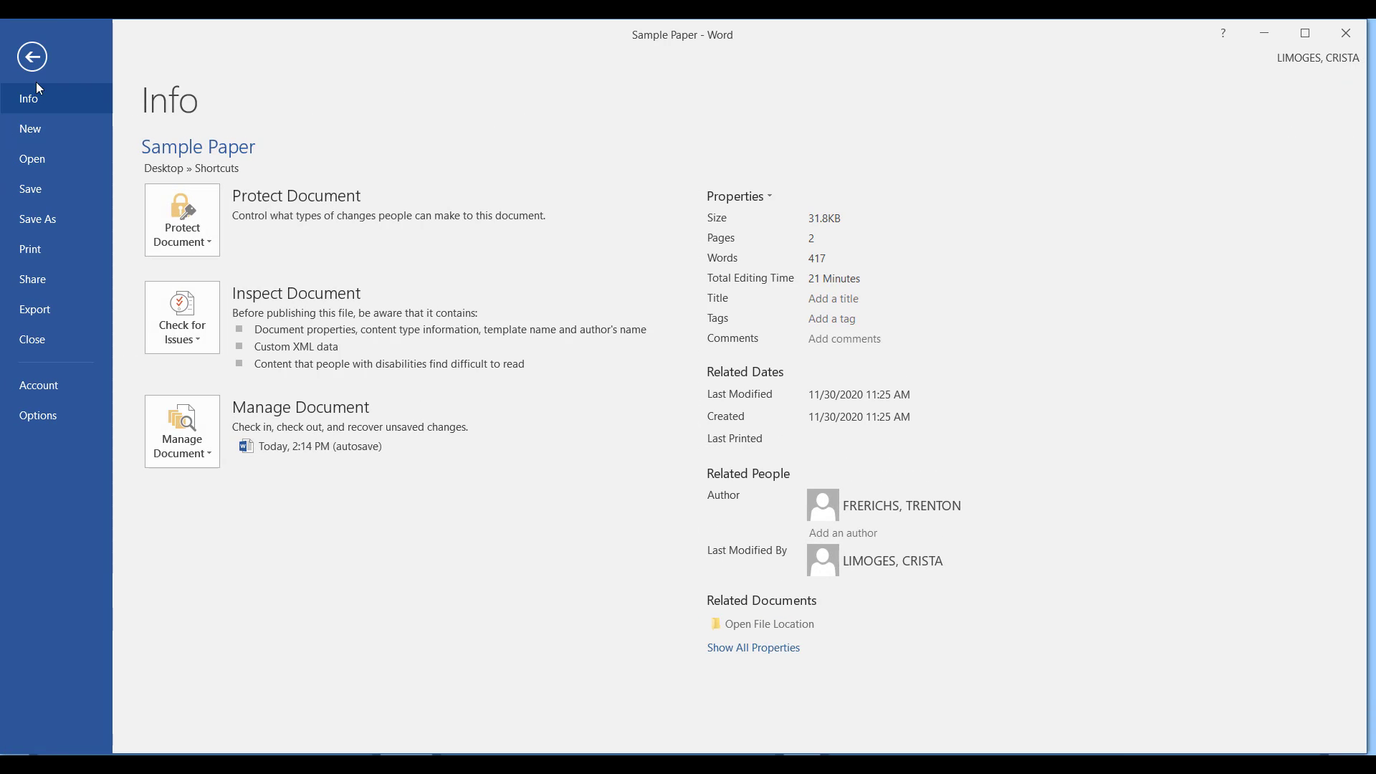
left_click(39, 54)
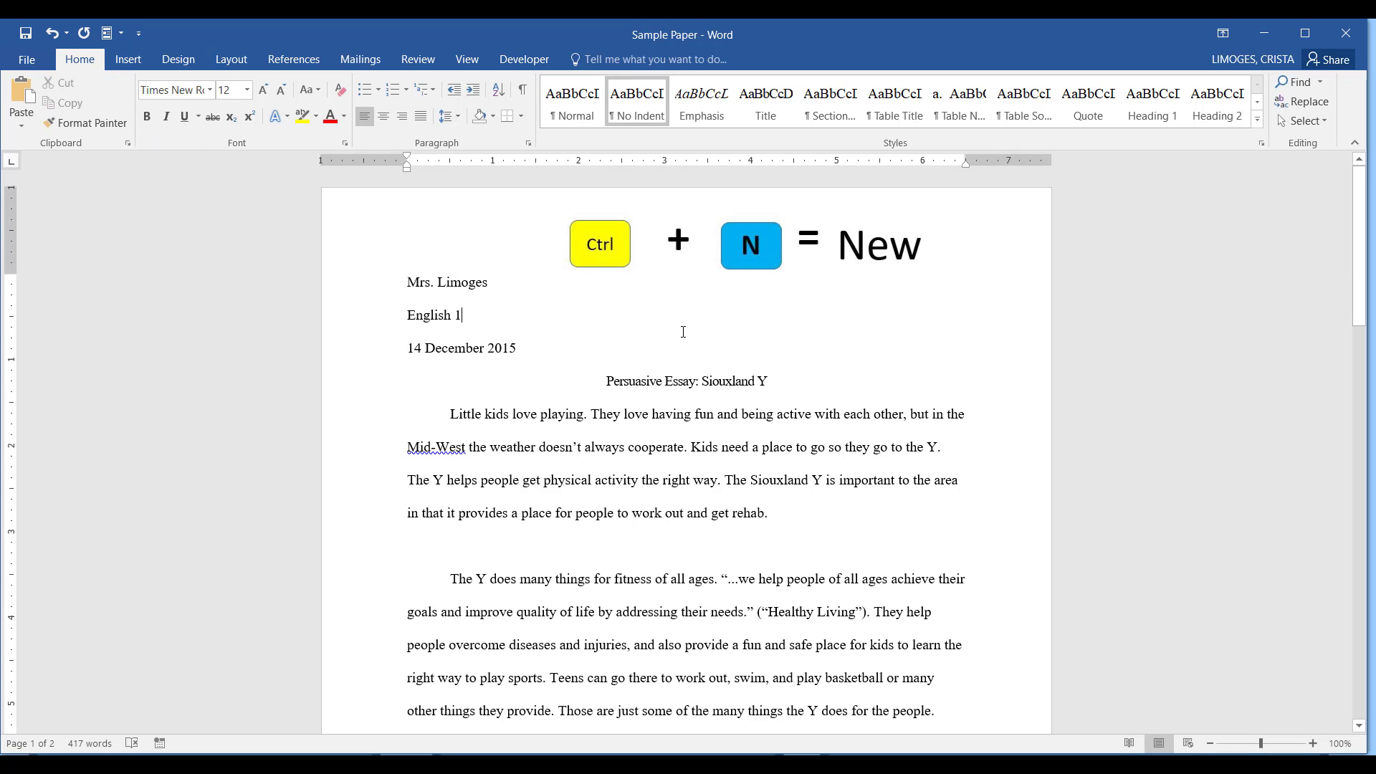
key("ctrl+n")
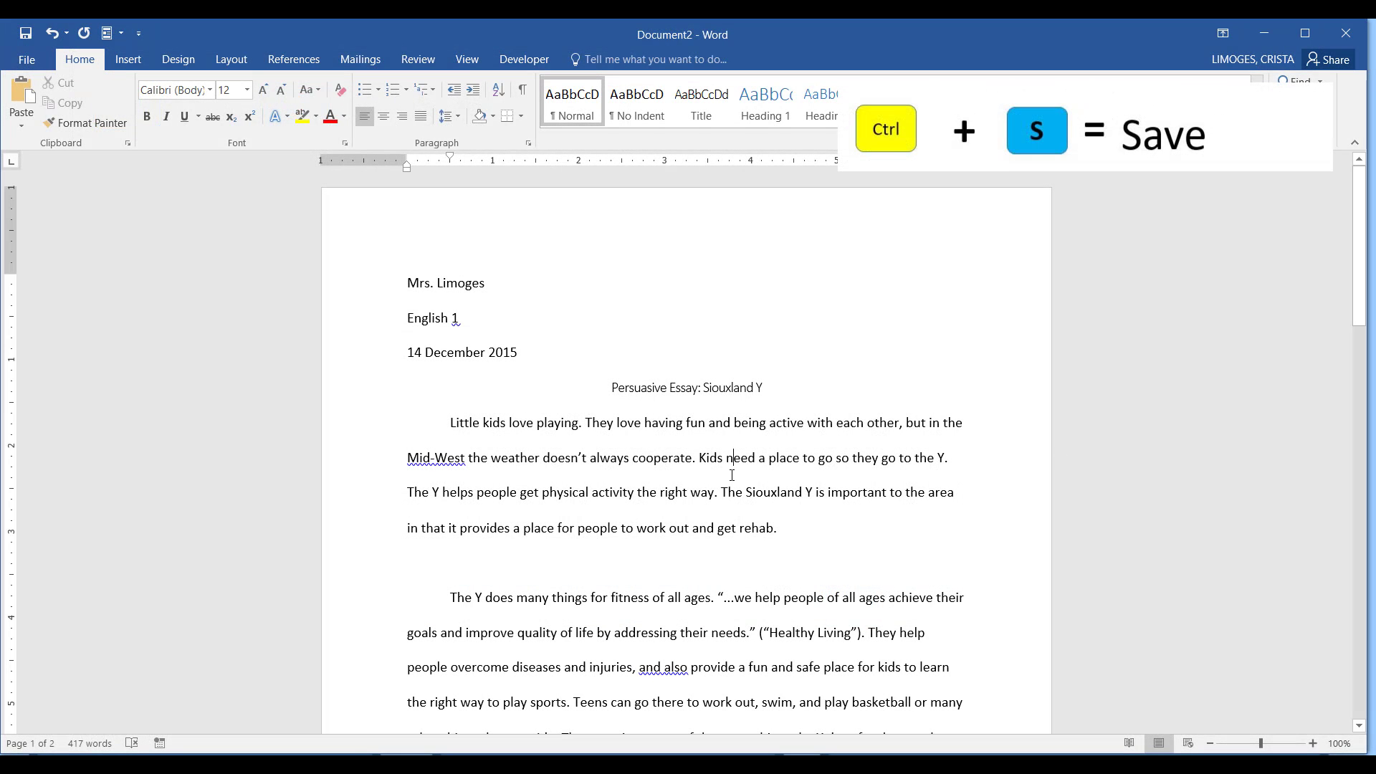
Save the new document to the Desktop folder on this PC as "My sample essay"
key("ctrl+s")
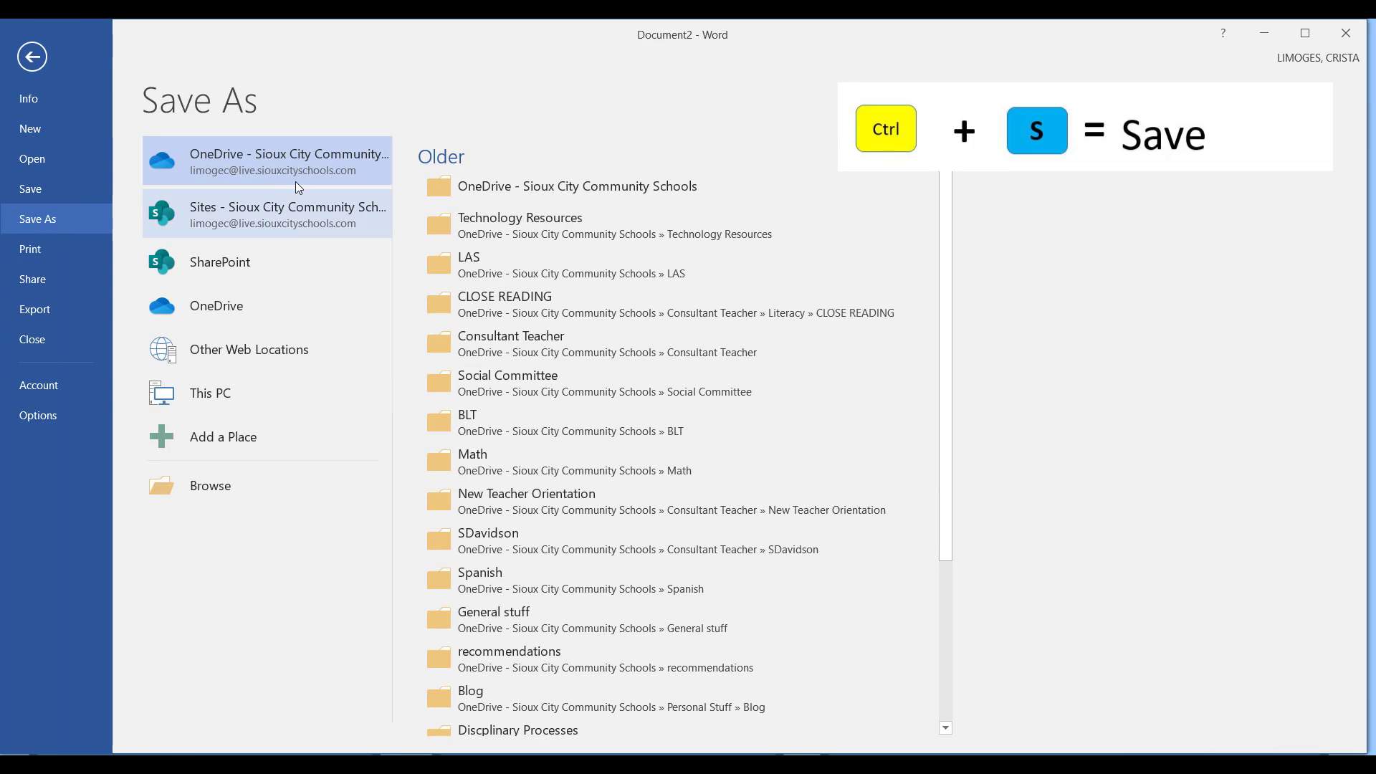
left_click(247, 387)
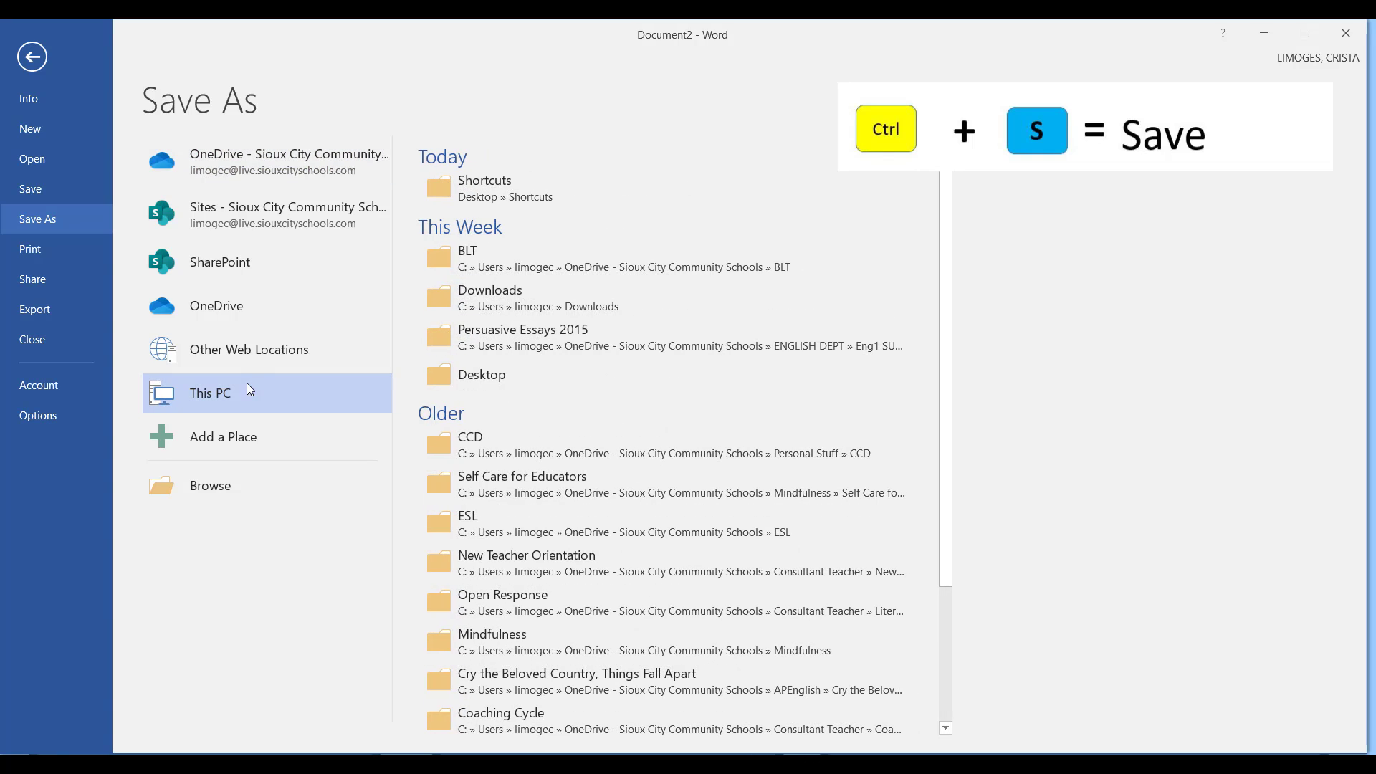
left_click(506, 371)
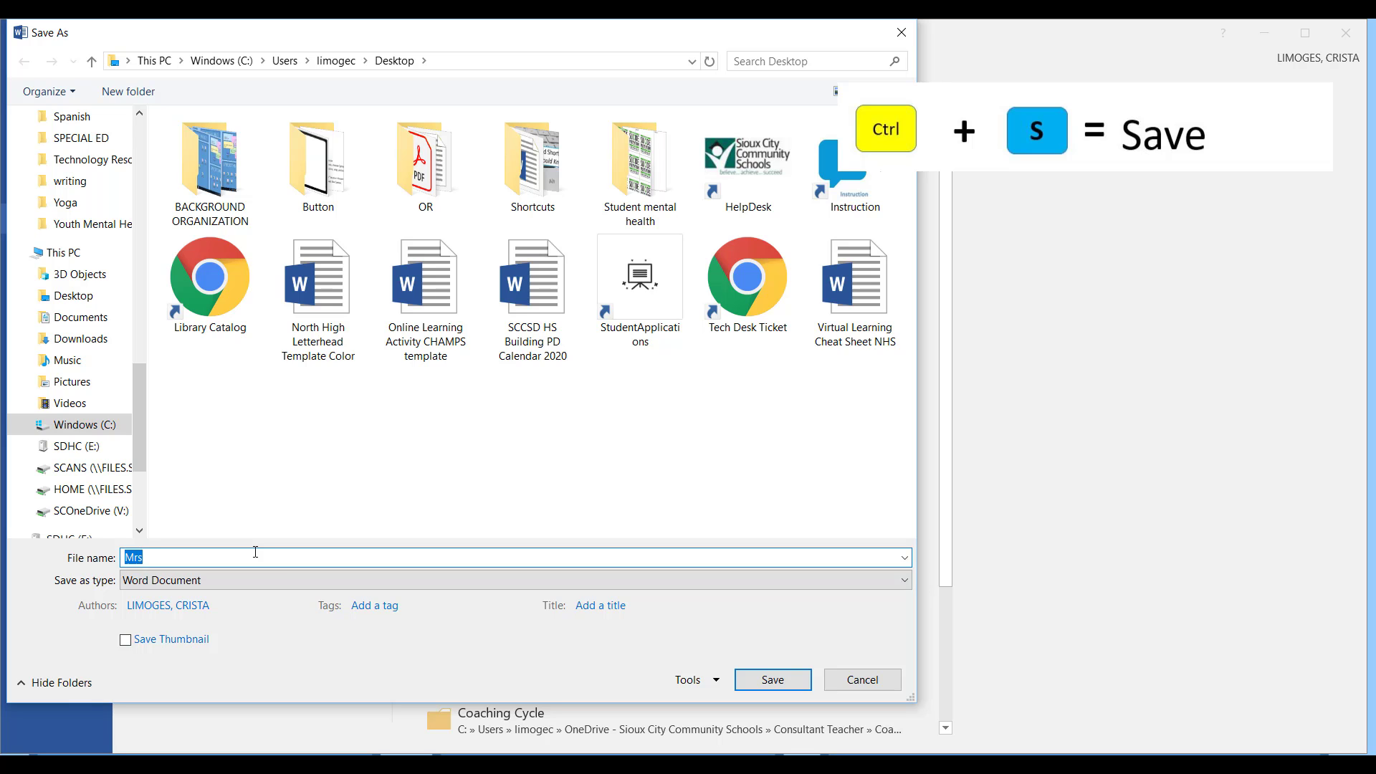
type("My sample essay")
key("Return")
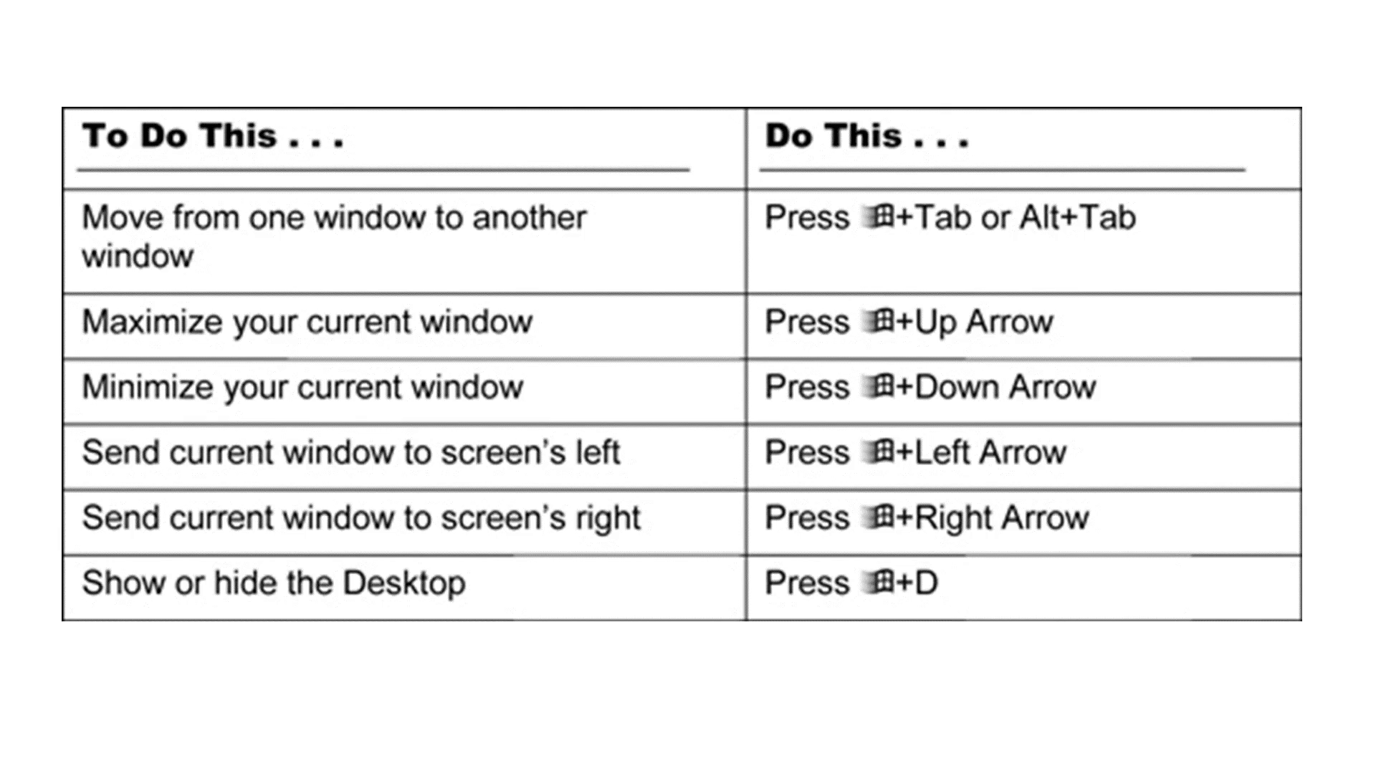
key("Right")
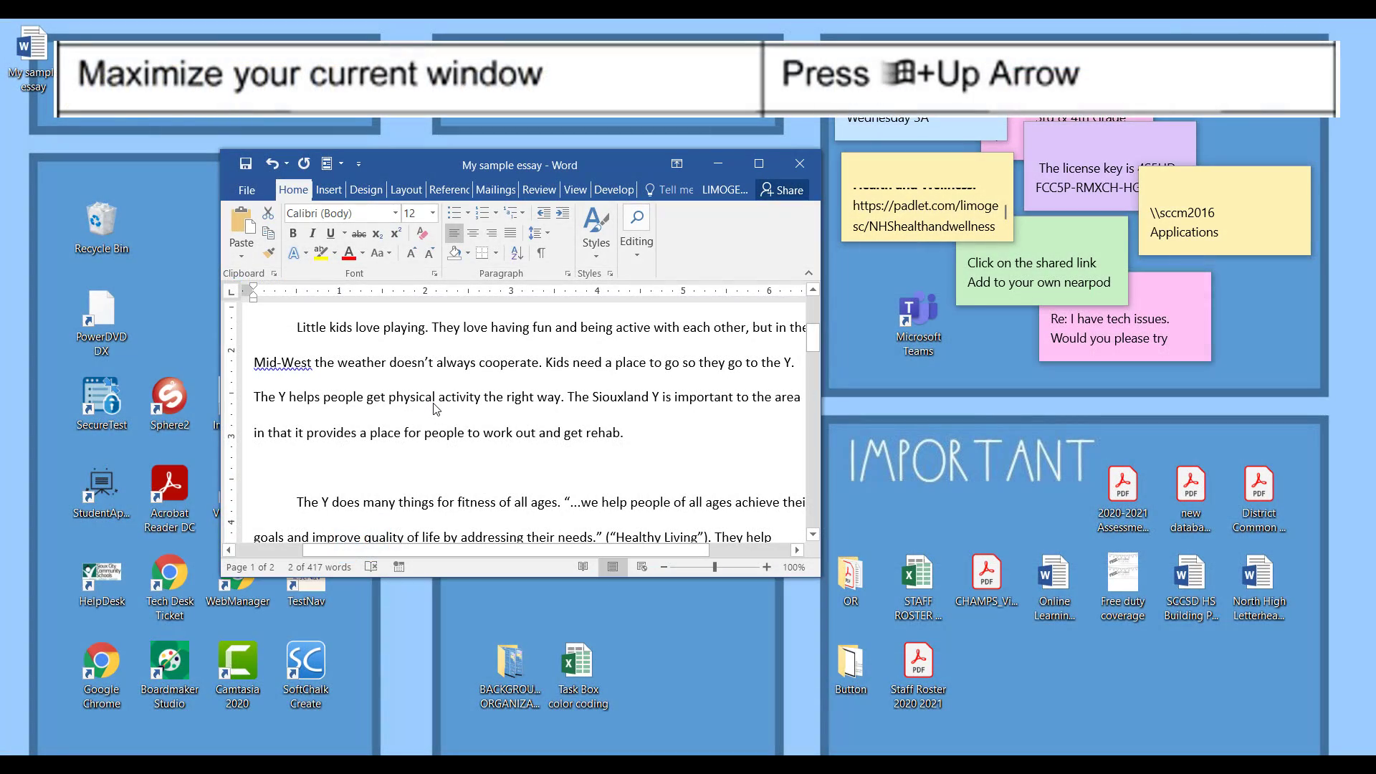
Maximize the My sample essay window, and minimize it
key("super+Up")
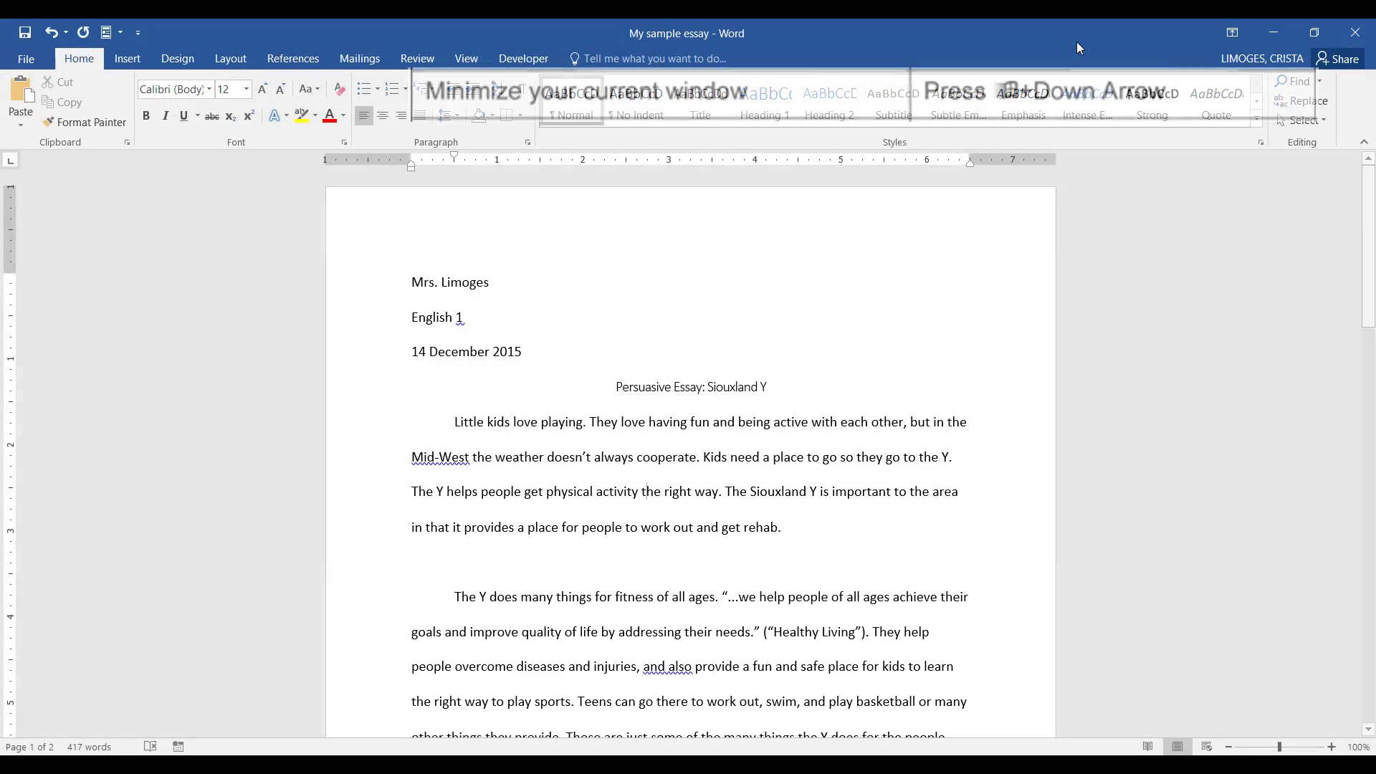
key("super+Down")
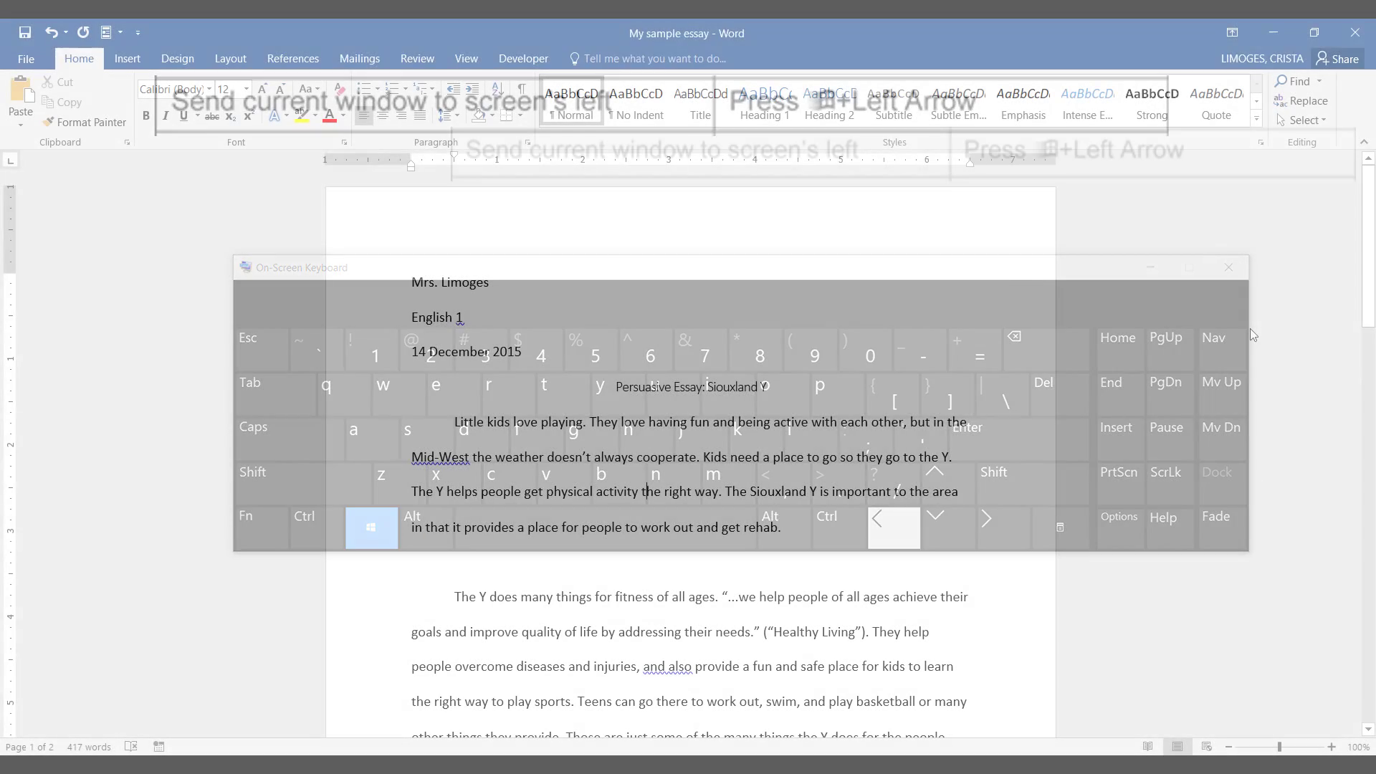
Snap the My sample essay window to the left half, fill the other half with the NHS Health and Wellness Chrome window, and minimize Chrome
key("super+Left")
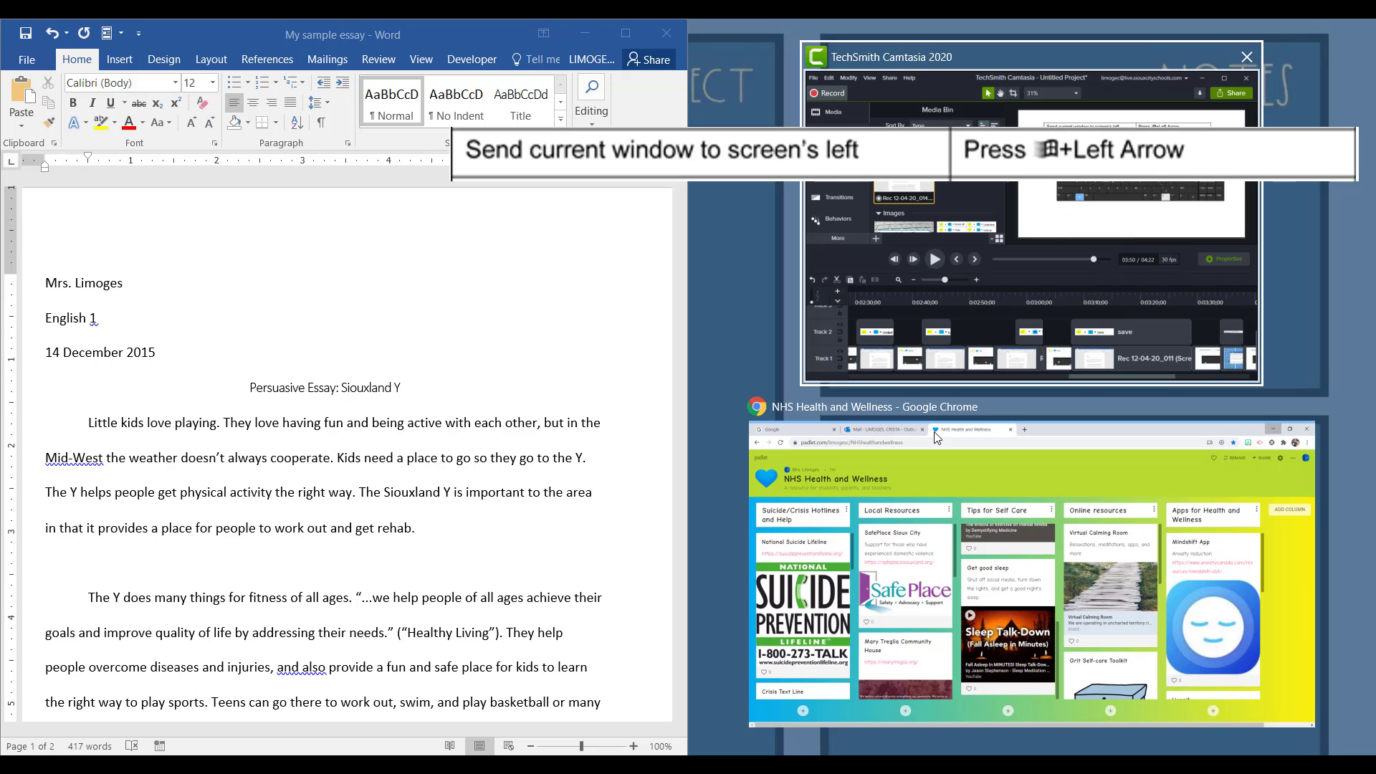
left_click(966, 543)
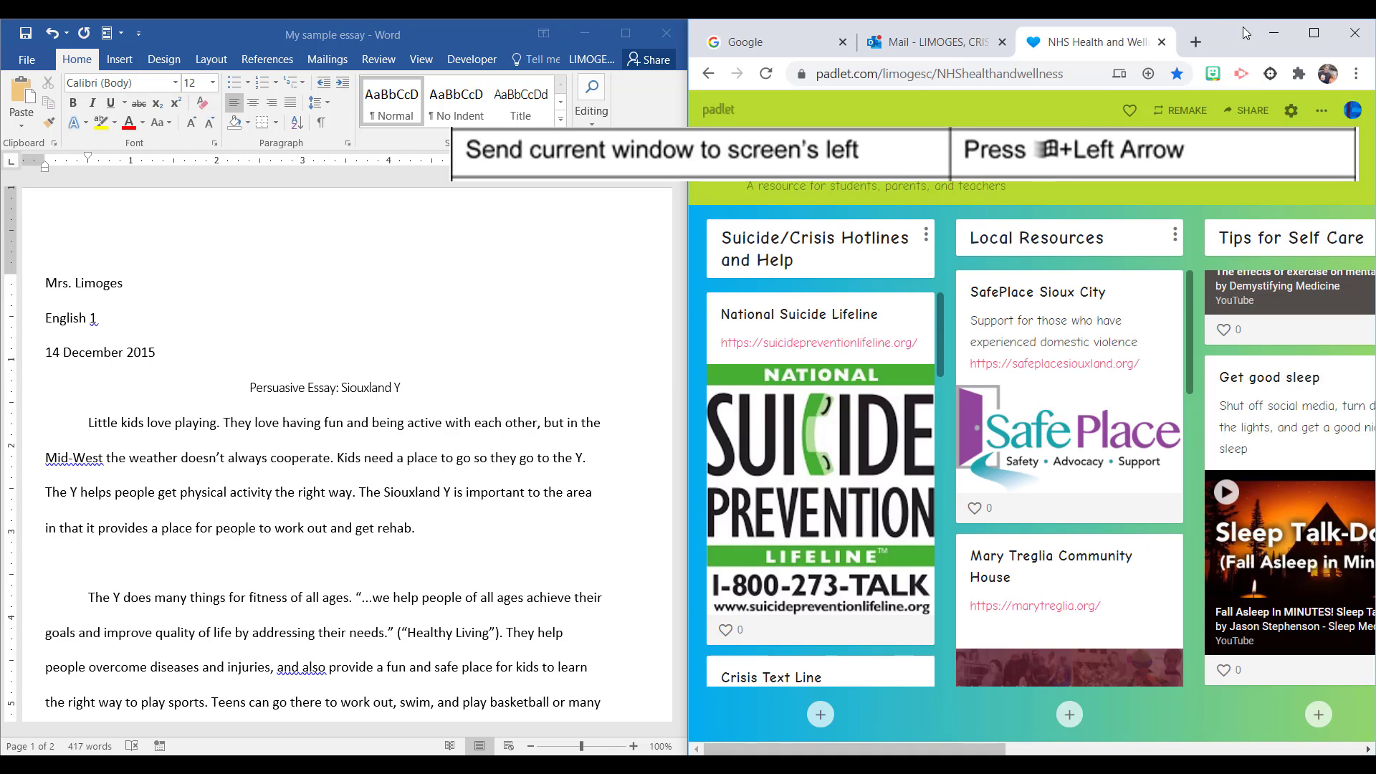
left_click(1273, 32)
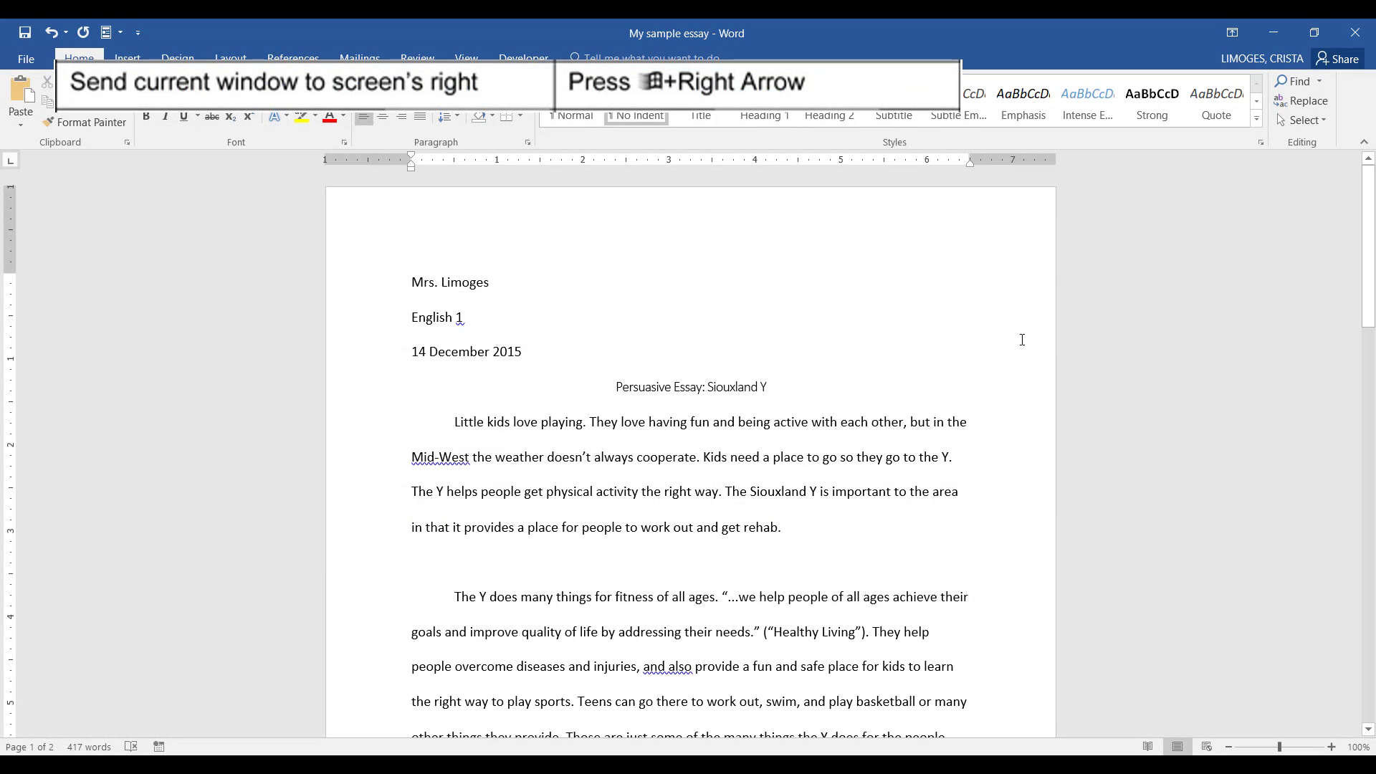
Snap the My sample essay window to the right half, fill the other half with the NHS Health and Wellness Chrome window, and minimize Chrome
key("super+Right")
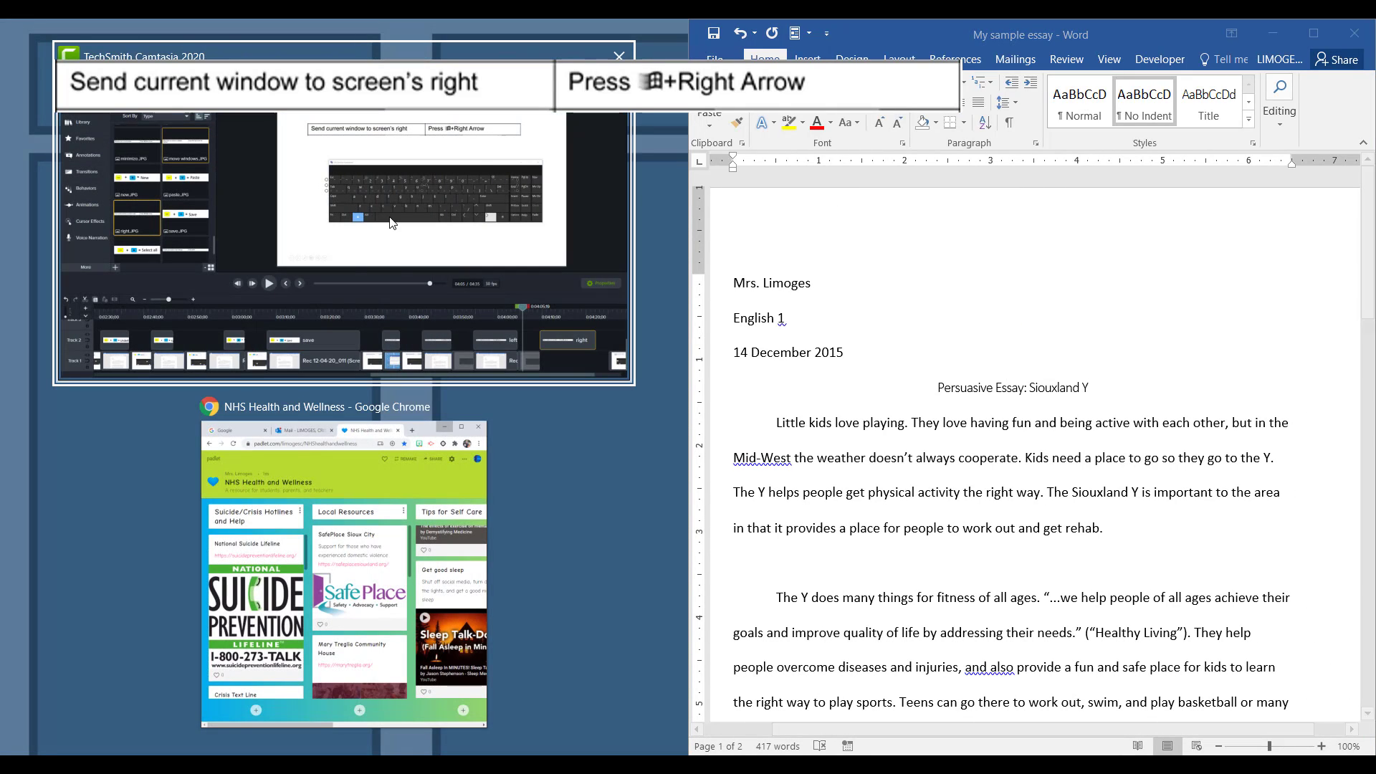
left_click(298, 589)
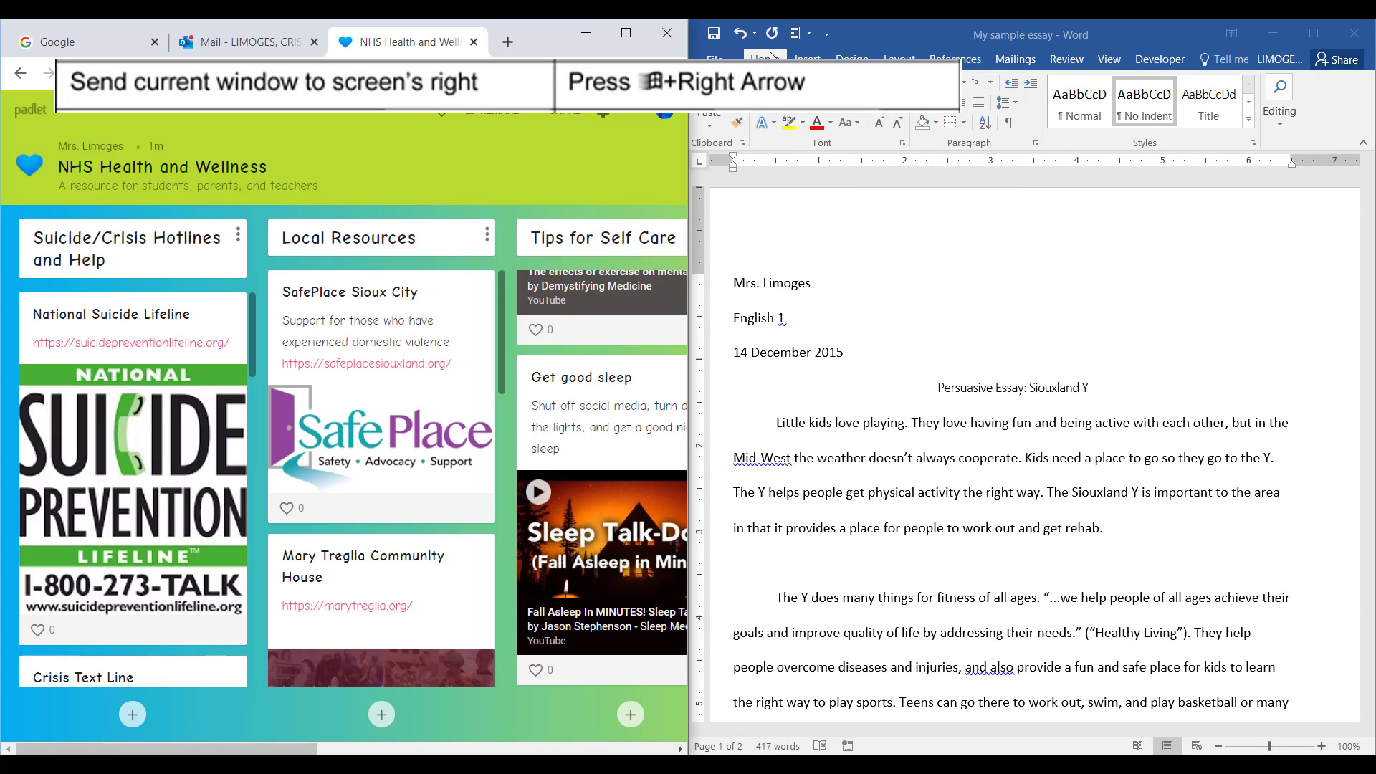
left_click(586, 33)
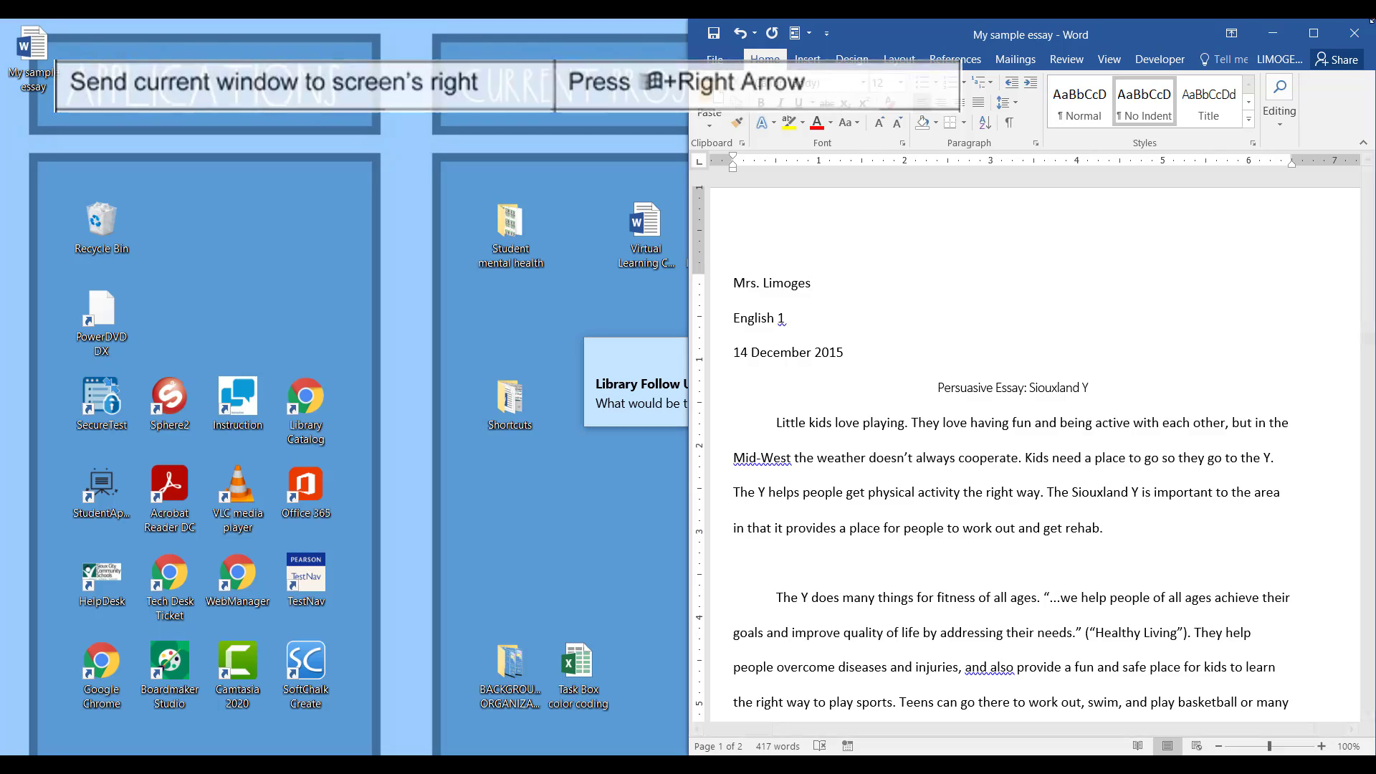